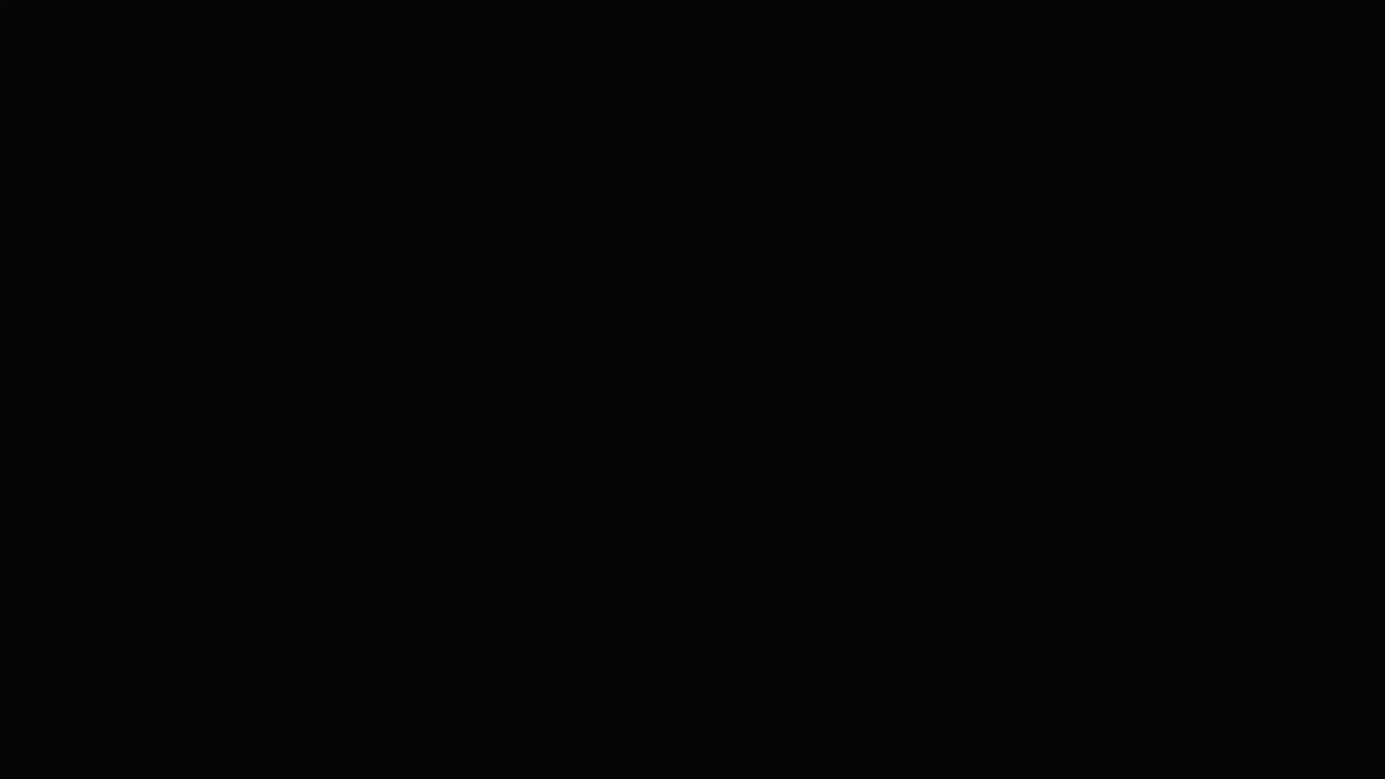
Write the role lines 'You are a Michelin stared chef' and 'You are a professional math teacher'
text(You are a Michelin st)
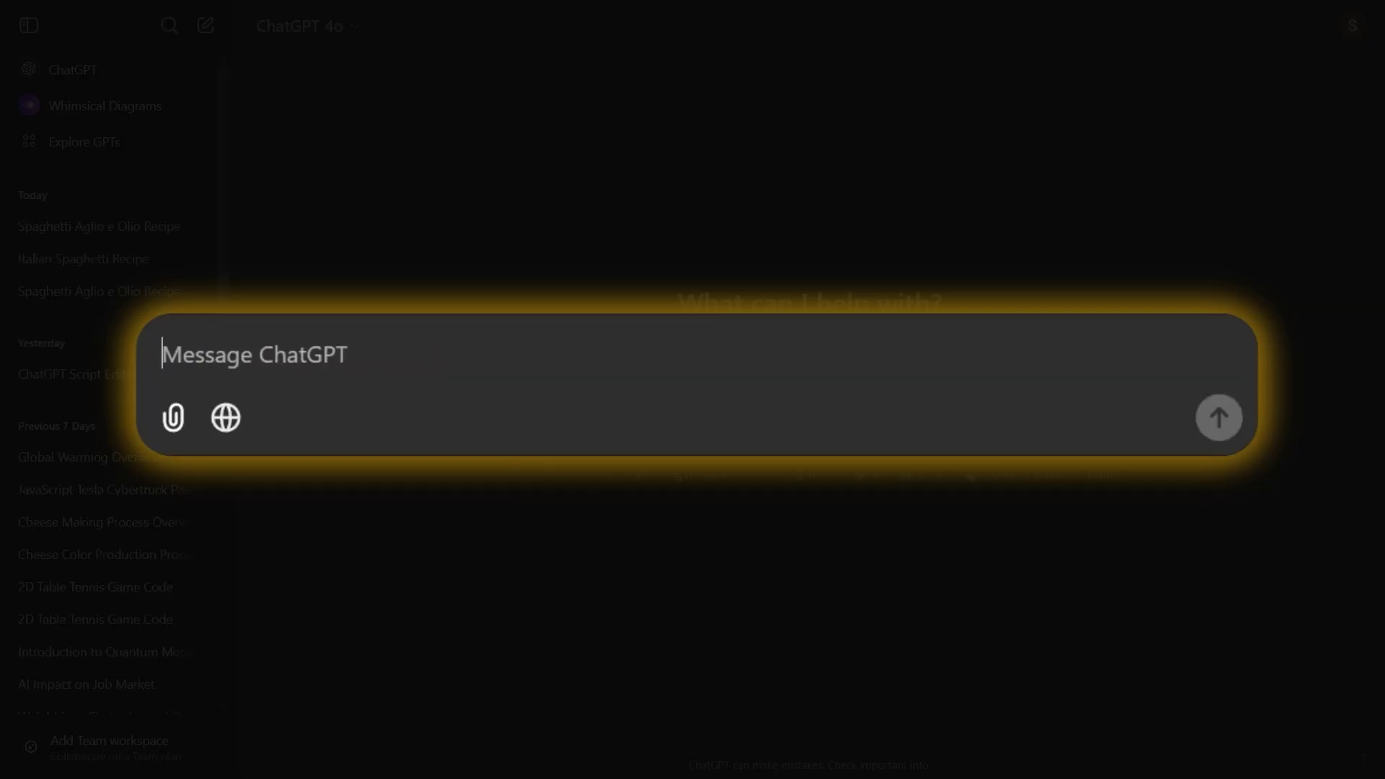
text(You are a professional math teacher)
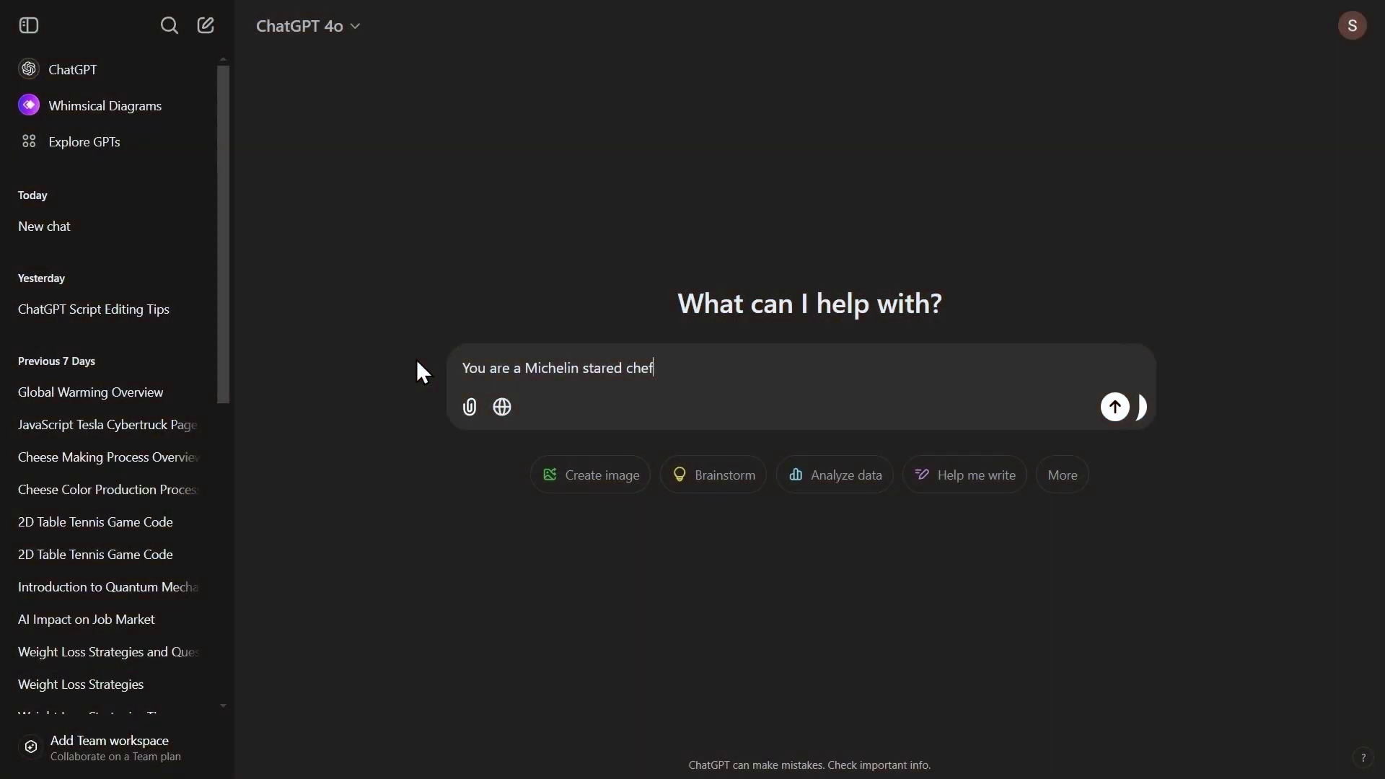
Add context: a novice cook making Italian spaghetti for his girlfriend, and a son's test tomorrow
text(.)
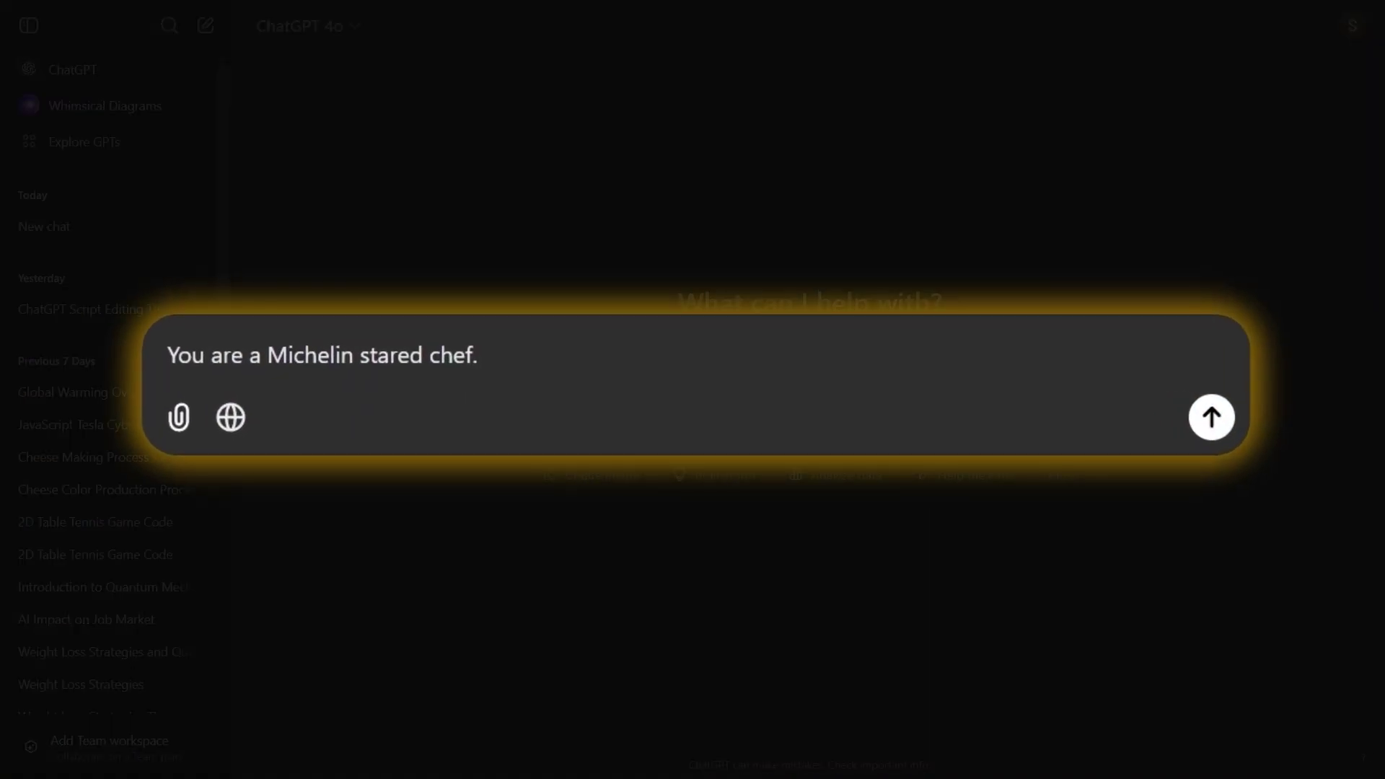
text( I am an inexperienced cook who wants )
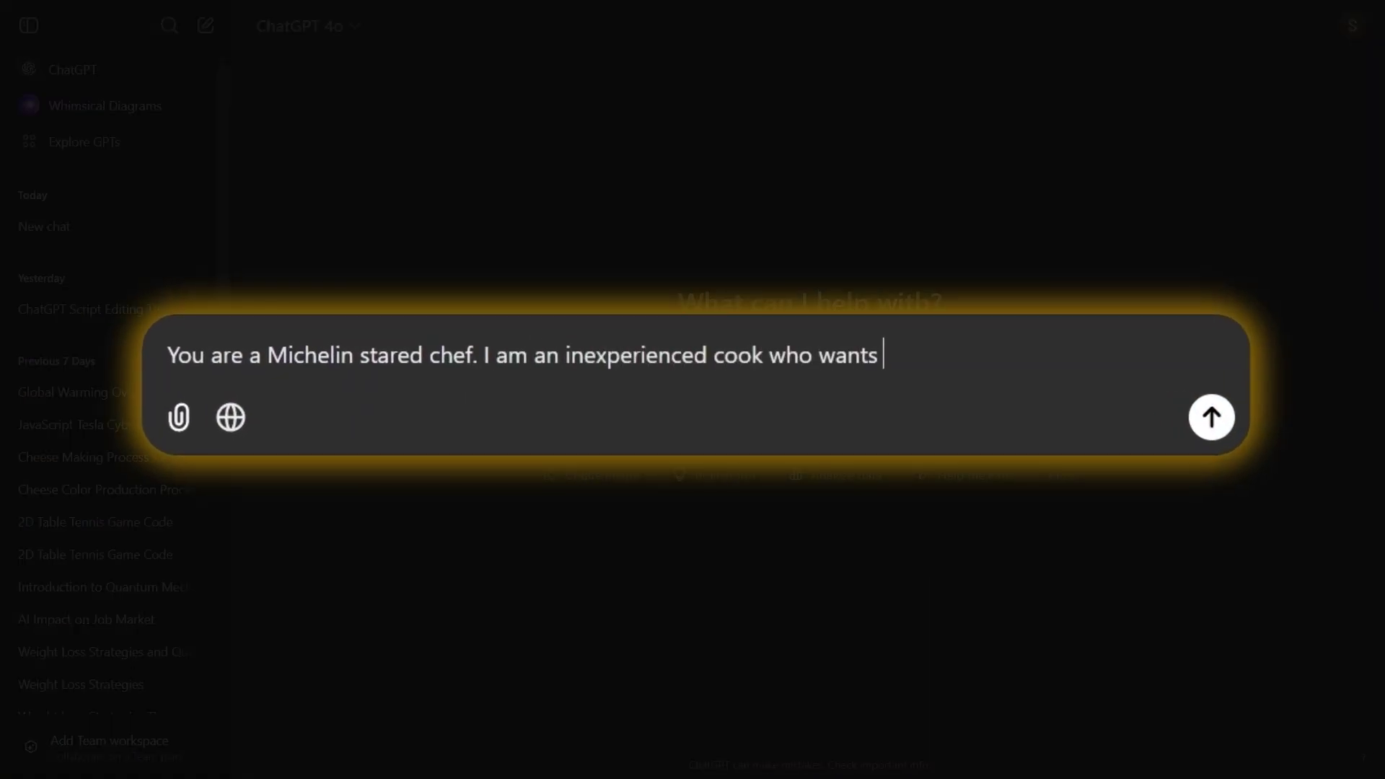
text(to make Italian spaghetti for my girlfri)
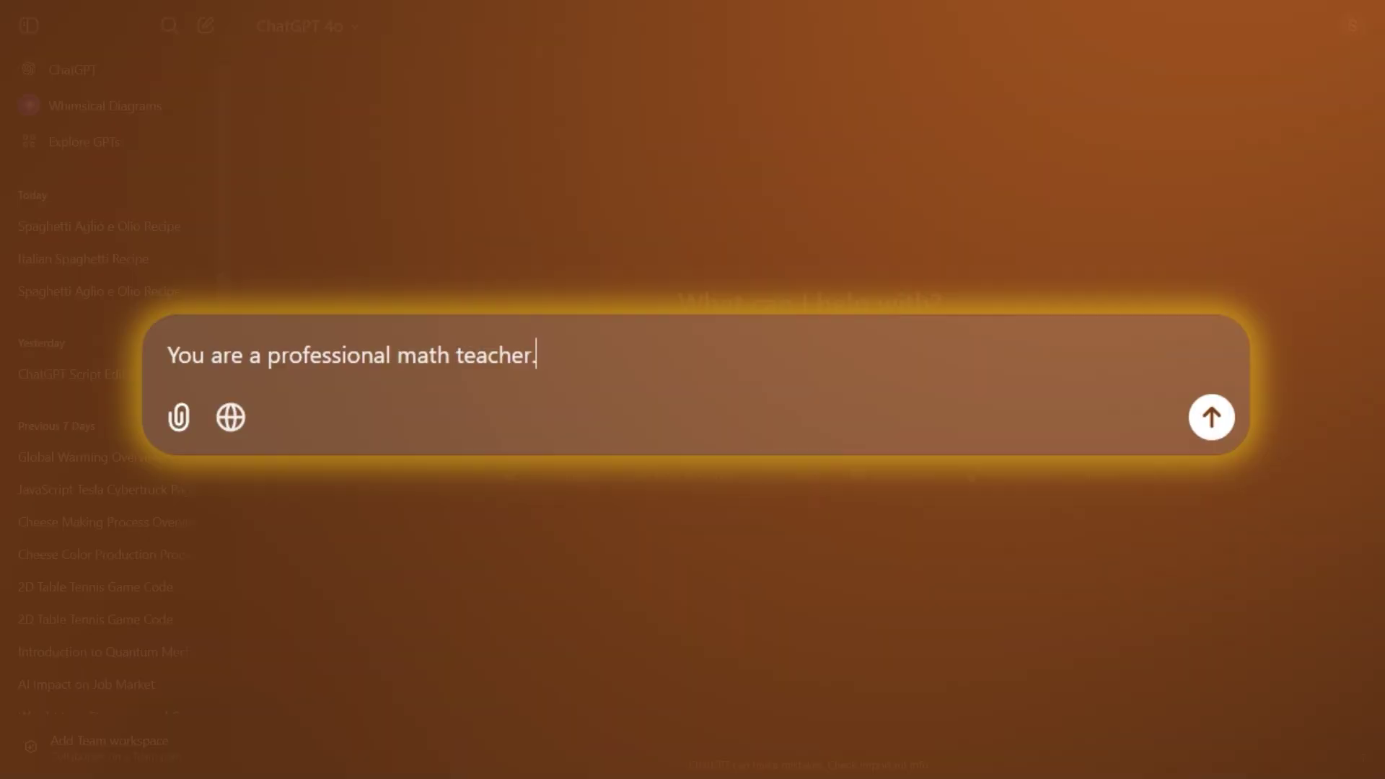
text(My son has test tomorrow at school)
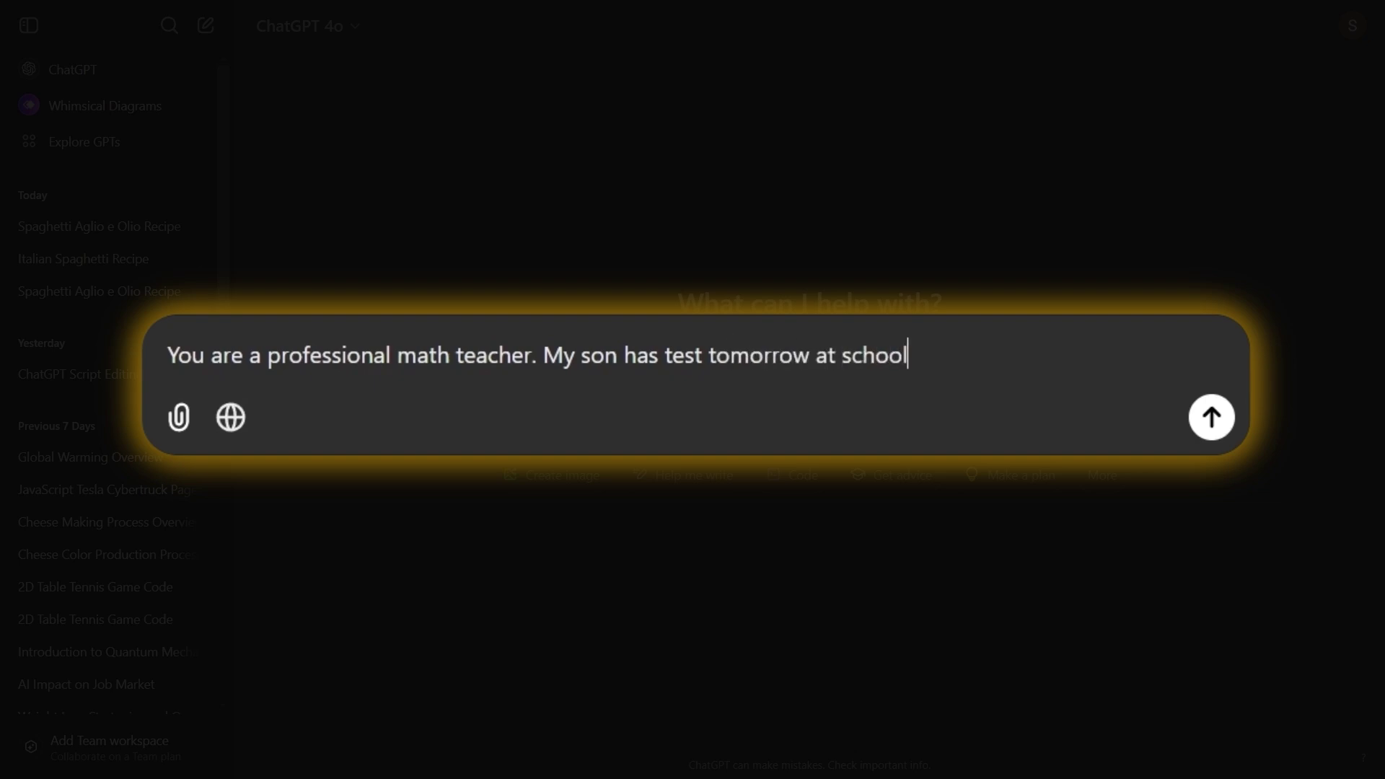
text( on the Pythagorean Theorem, and he is struggling)
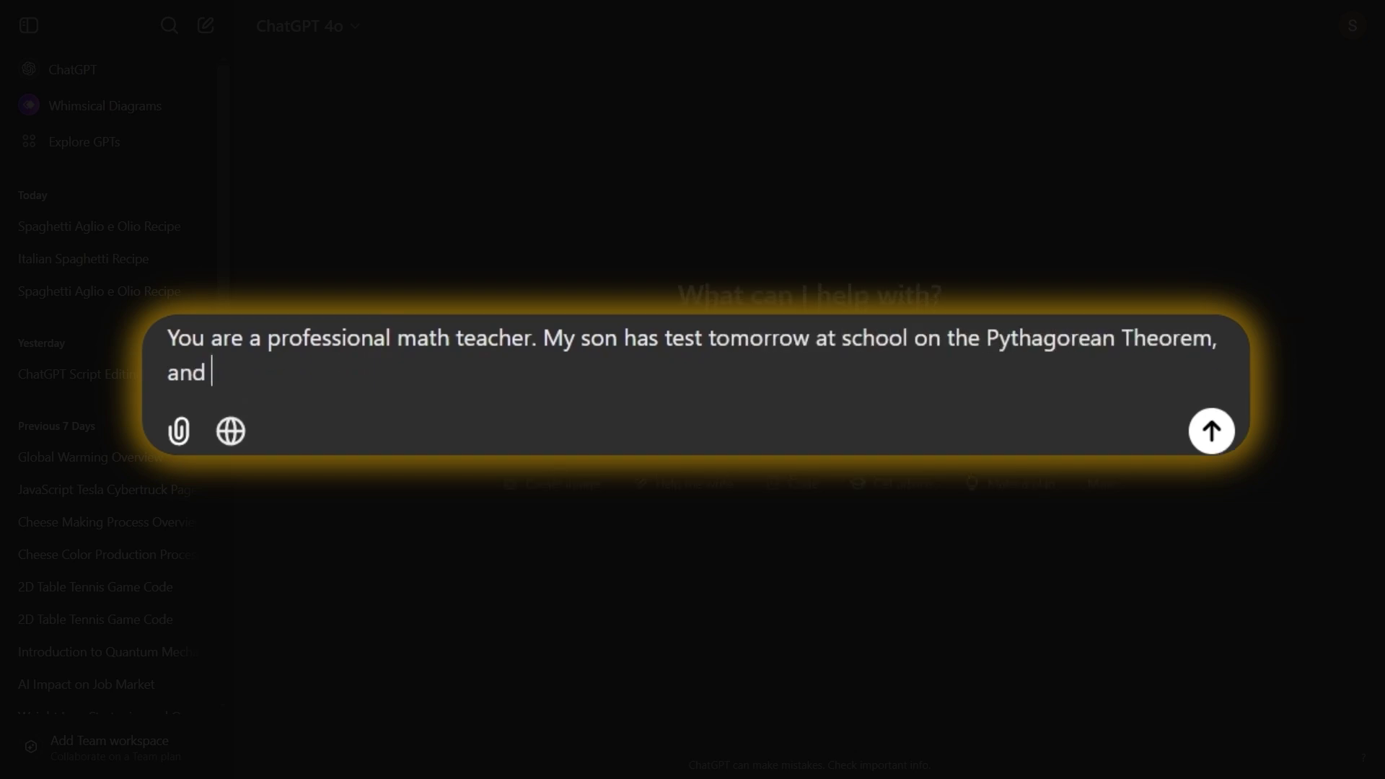
text( to understand it)
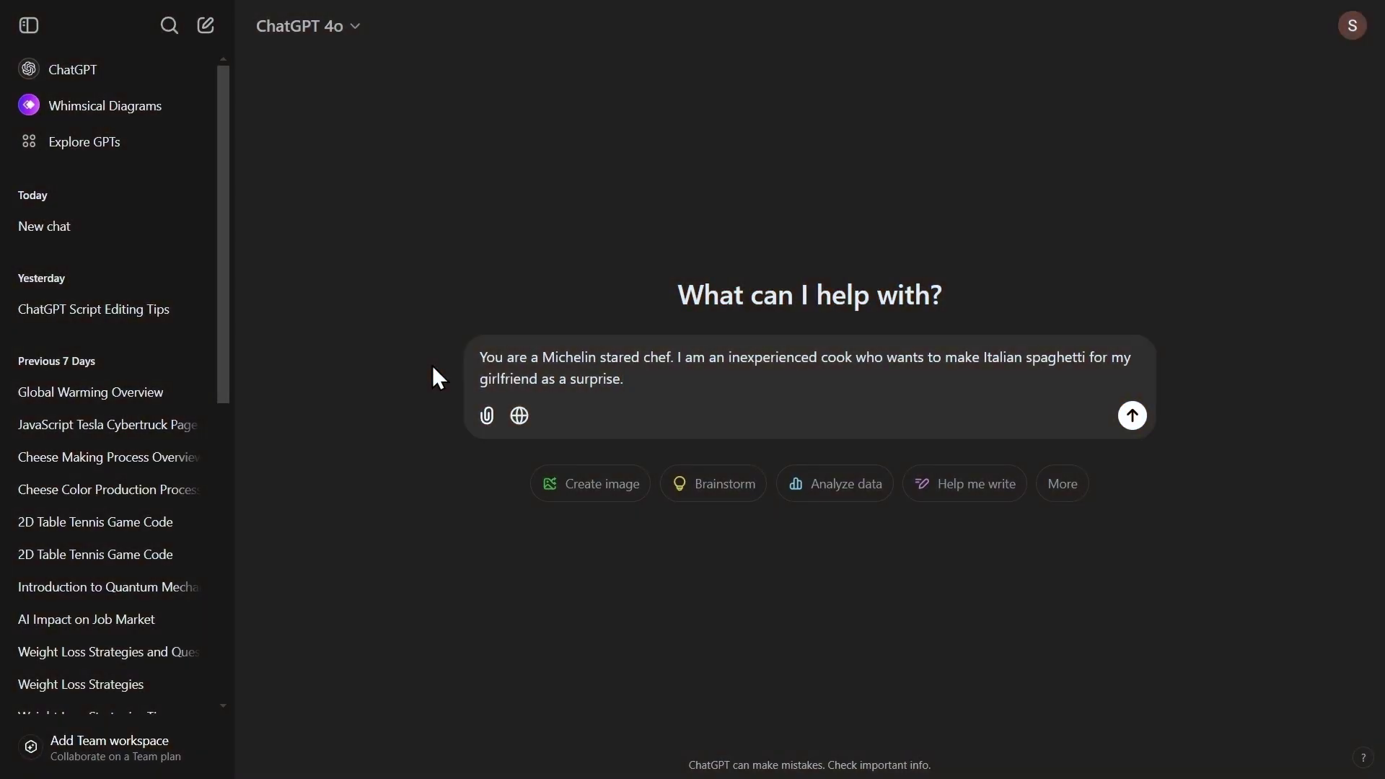
Ask for the ingredients to buy and the recipe, plus an easy-to-understand explanation for the son
text(I want you to give me the ingredients I need to buy and the )
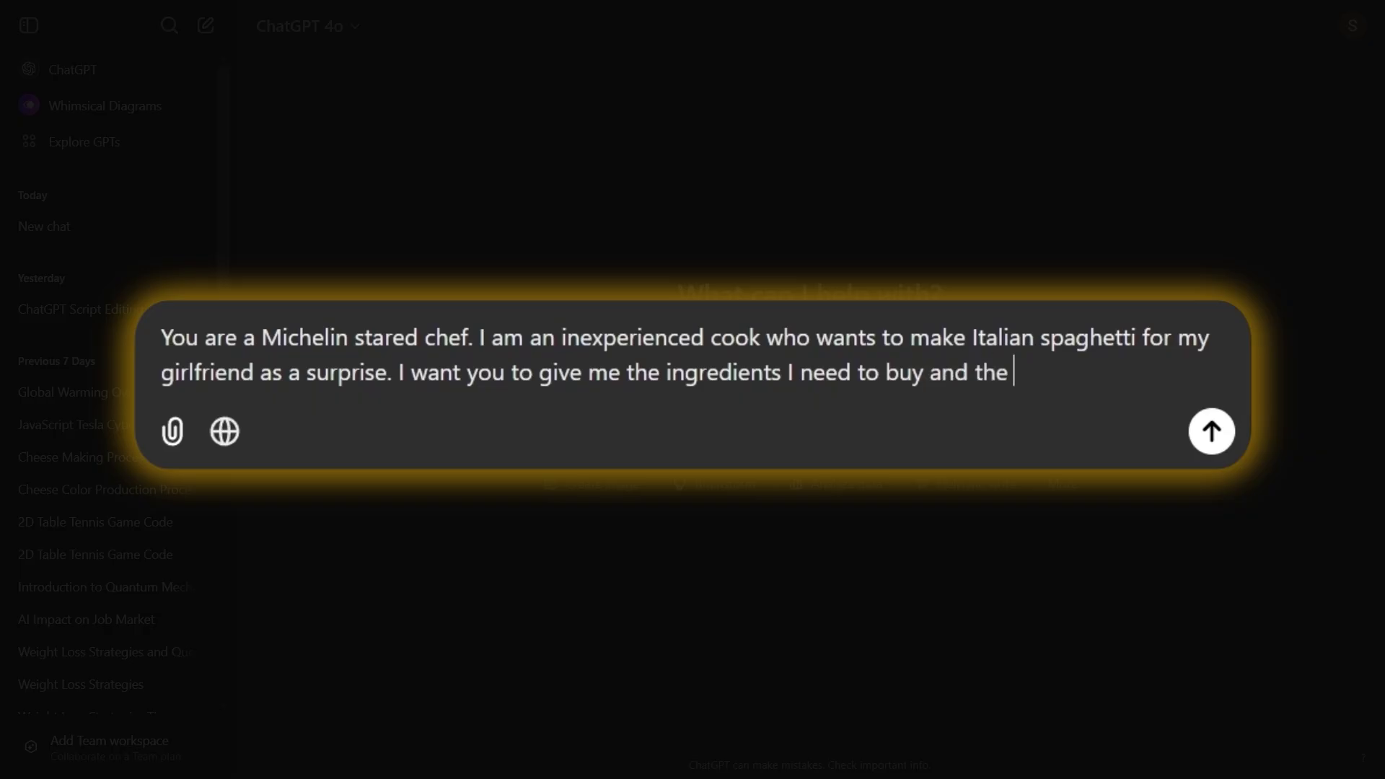
text(recipe that I need to follow.)
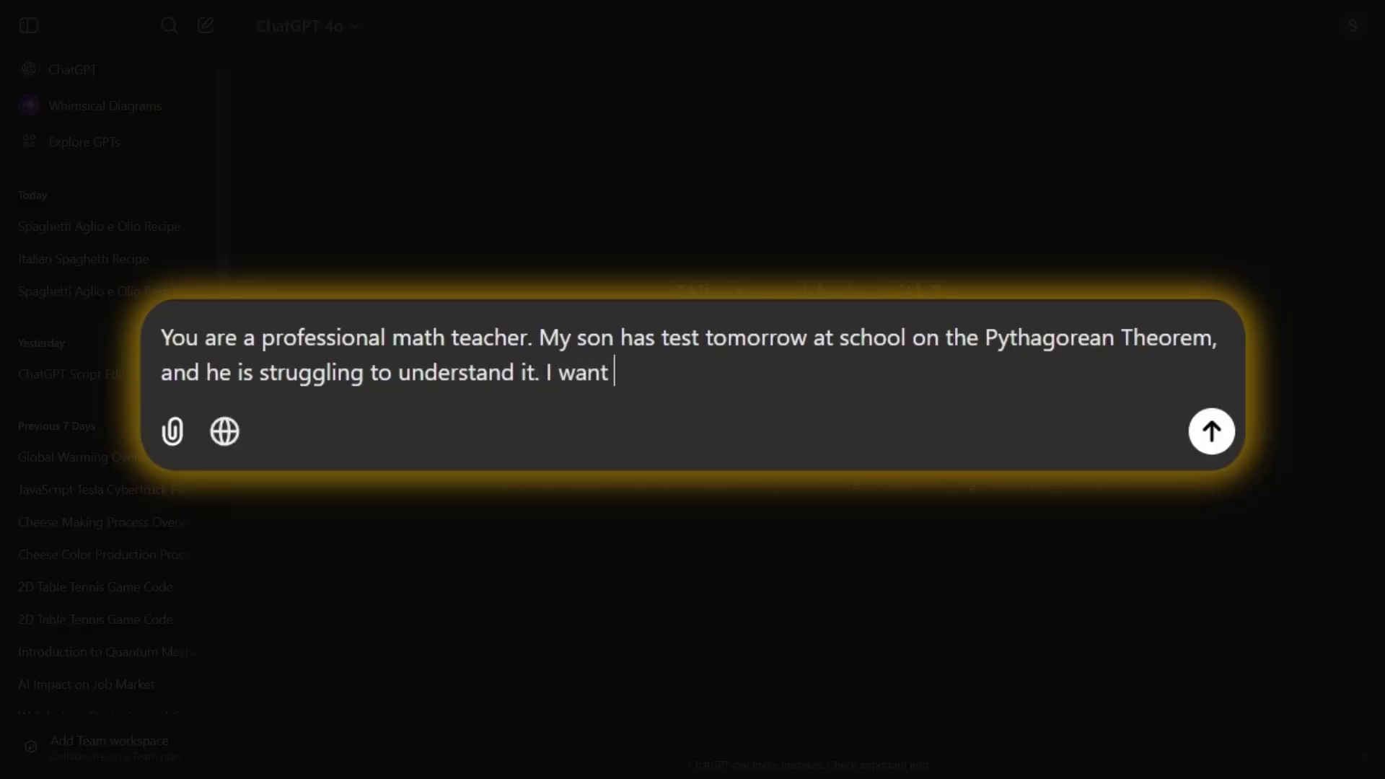
text(to explain)
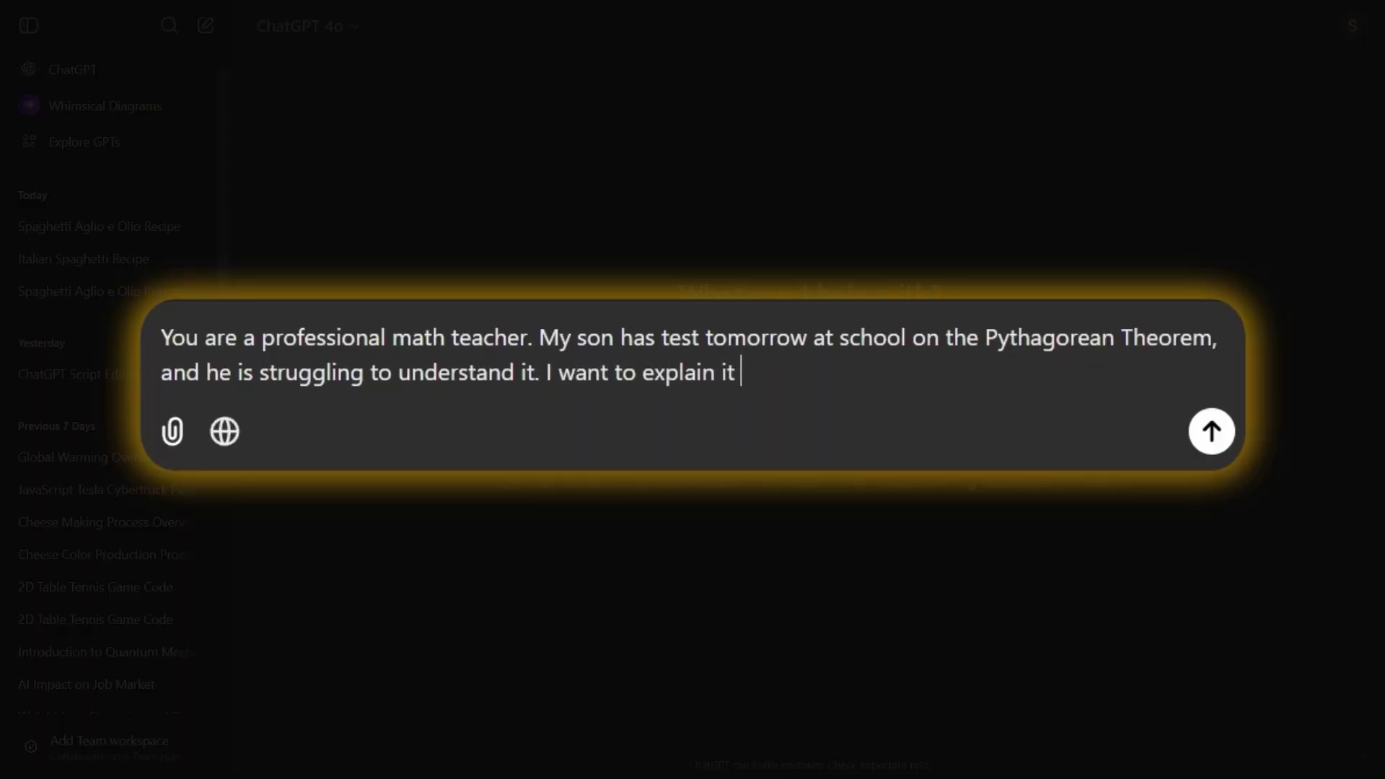
text( it to him in a way that he can easily u)
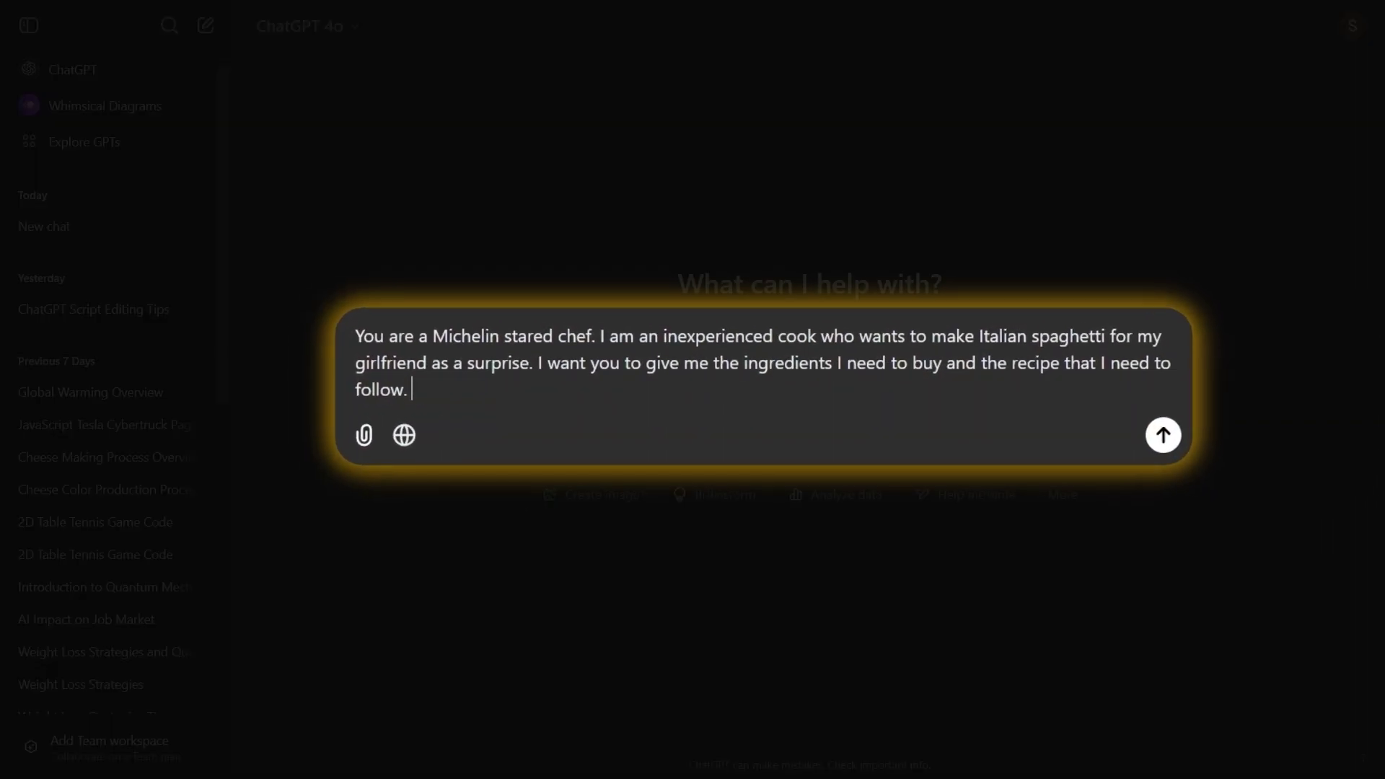
Request ingredients as a list and recipe in bullet points, and the math explanation in paragraphs
text(I want the ingredients in t)
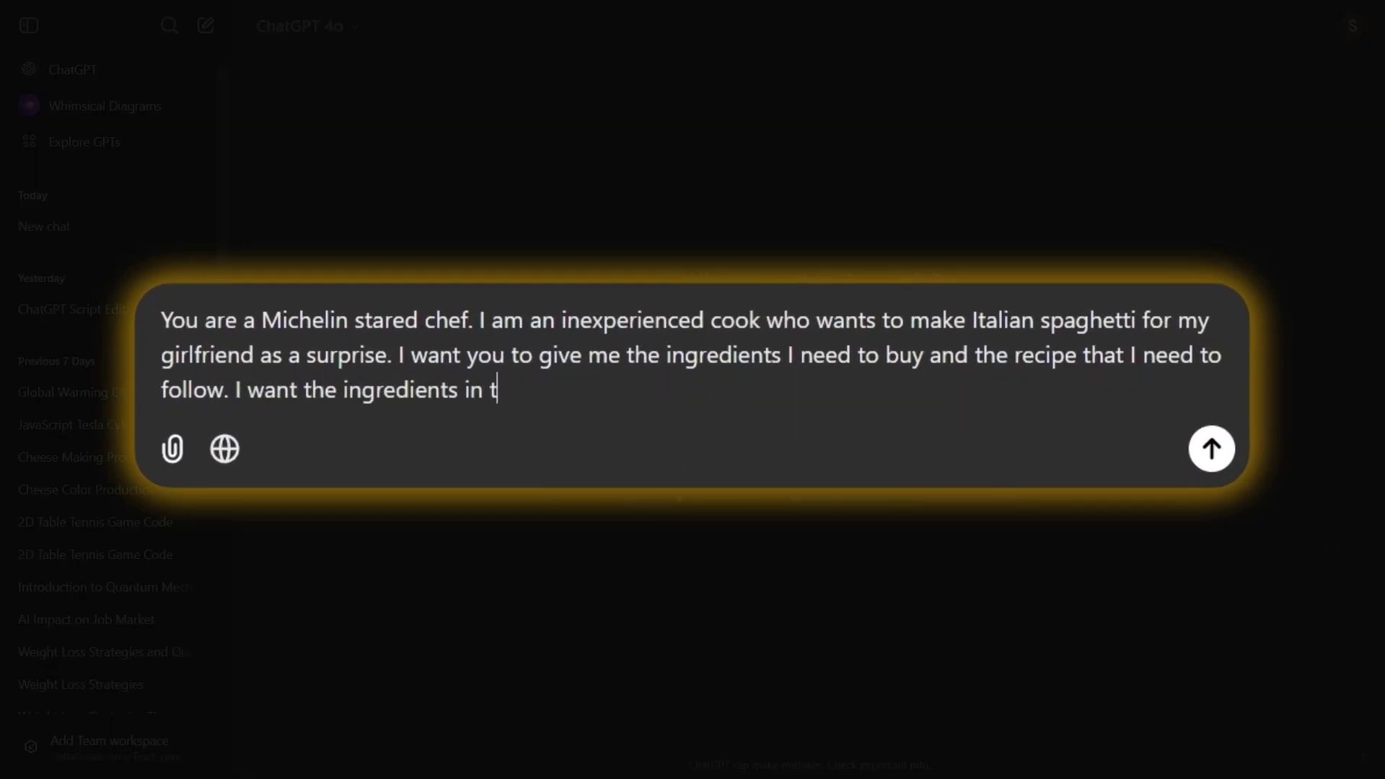
text(he form of a list and the recipe in b)
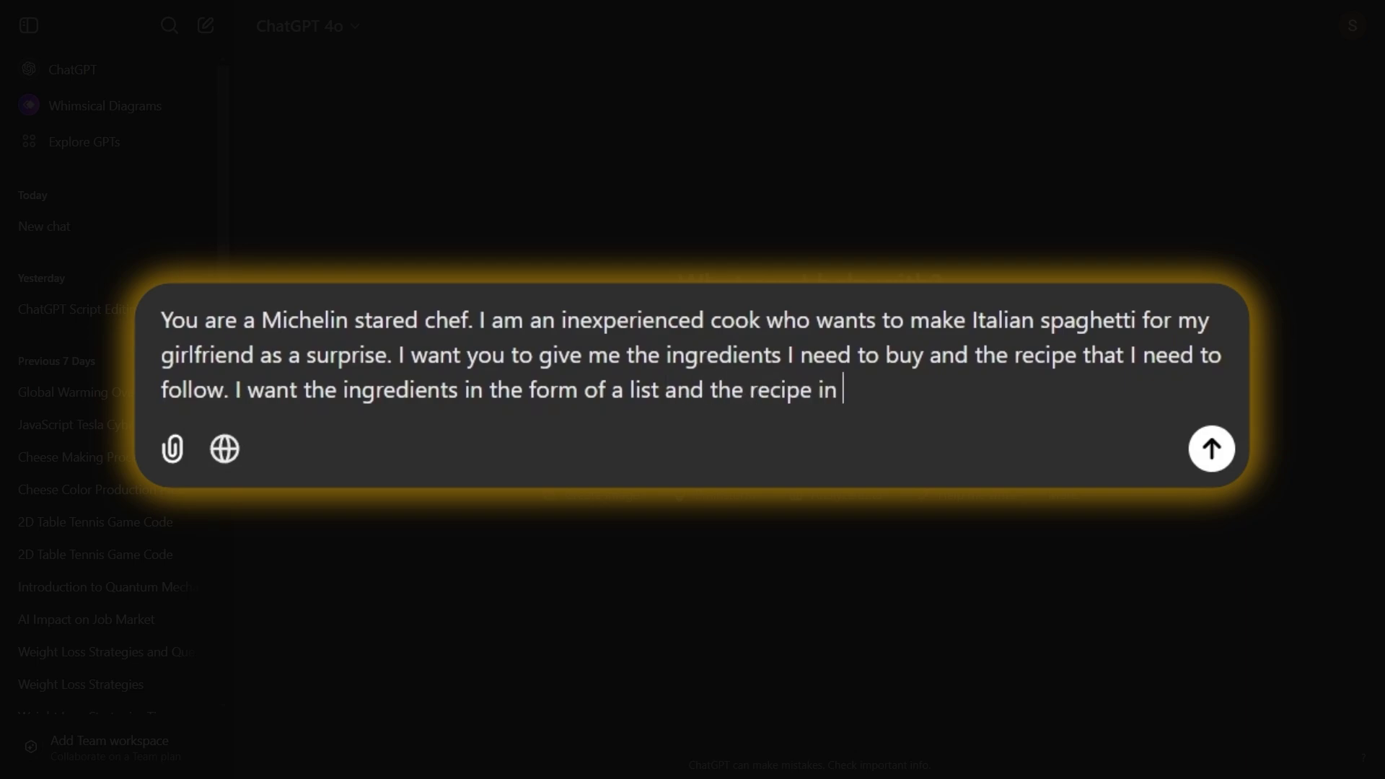
text(ullet point)
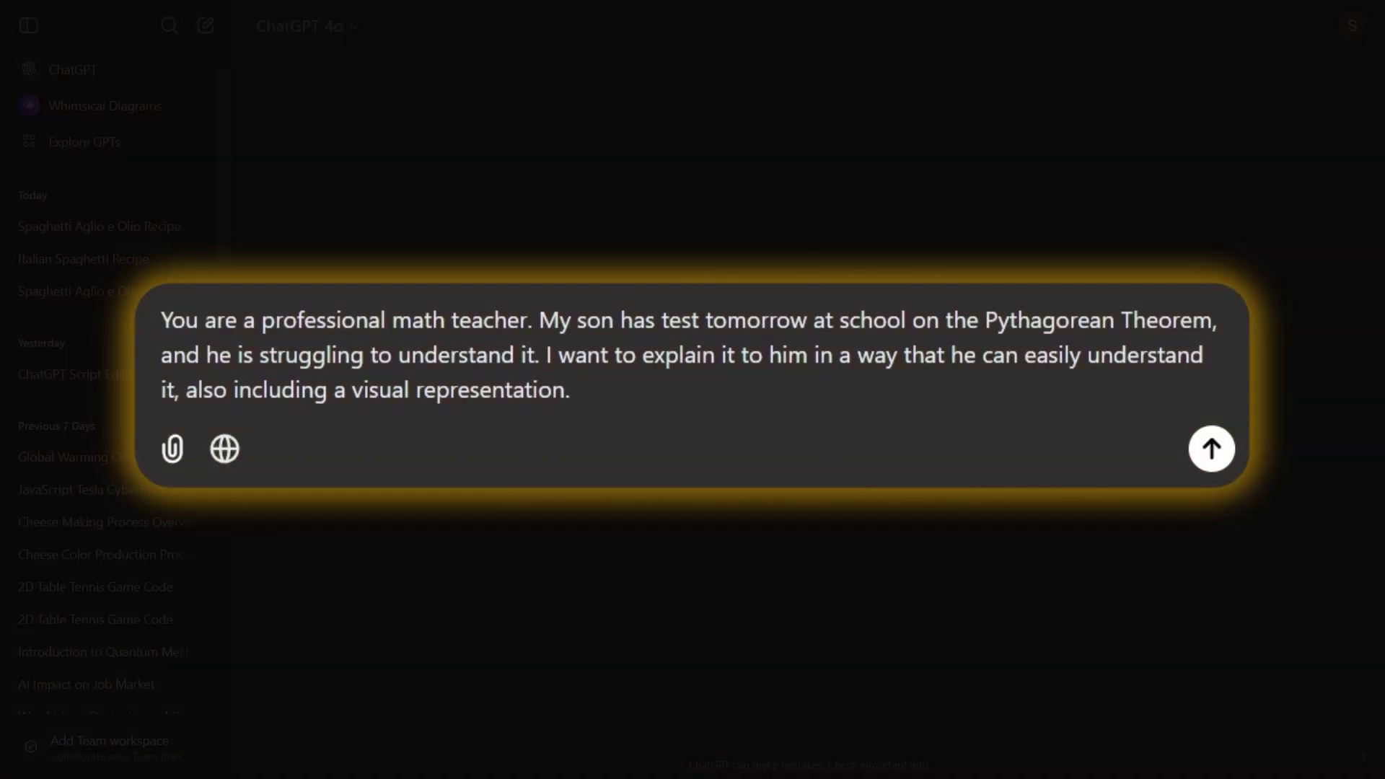
text(I want the explanation in paragraphs)
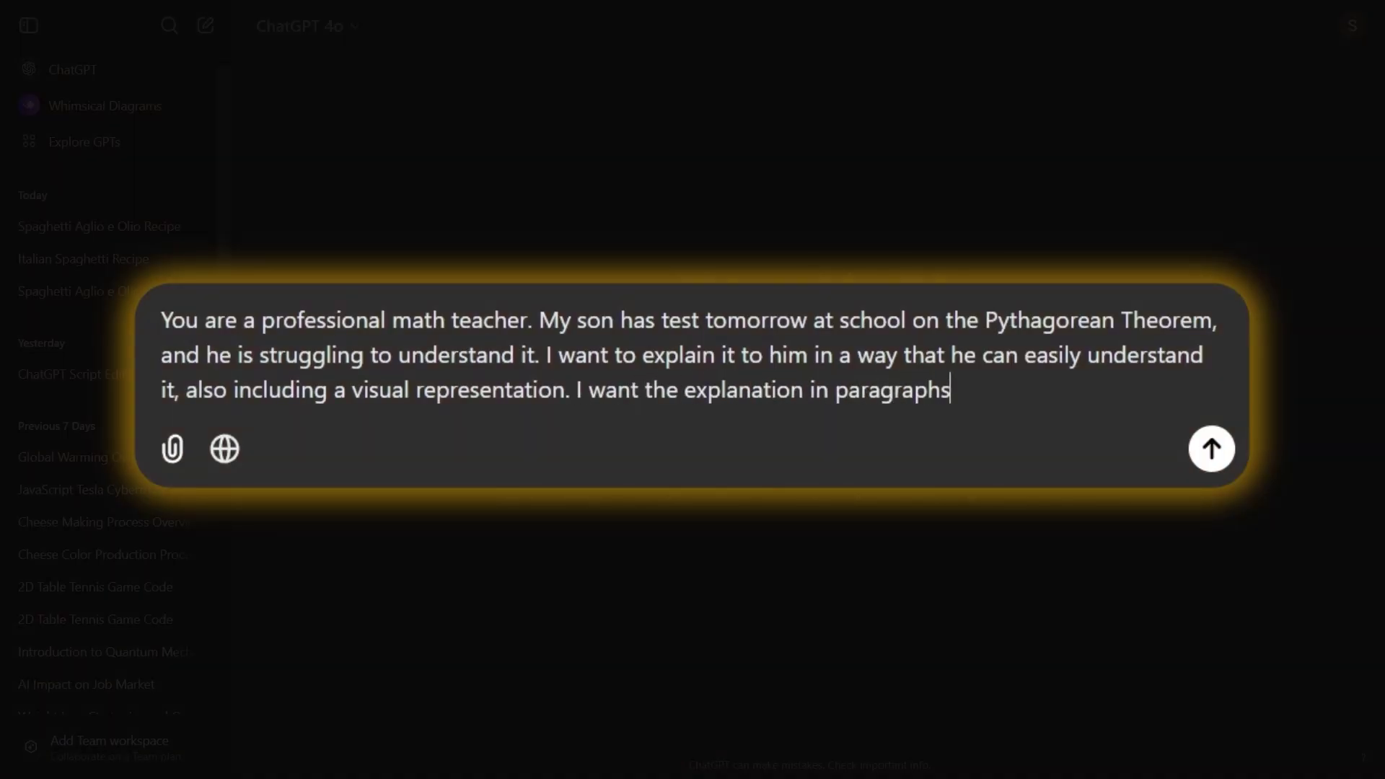
text( and I also want you to create)
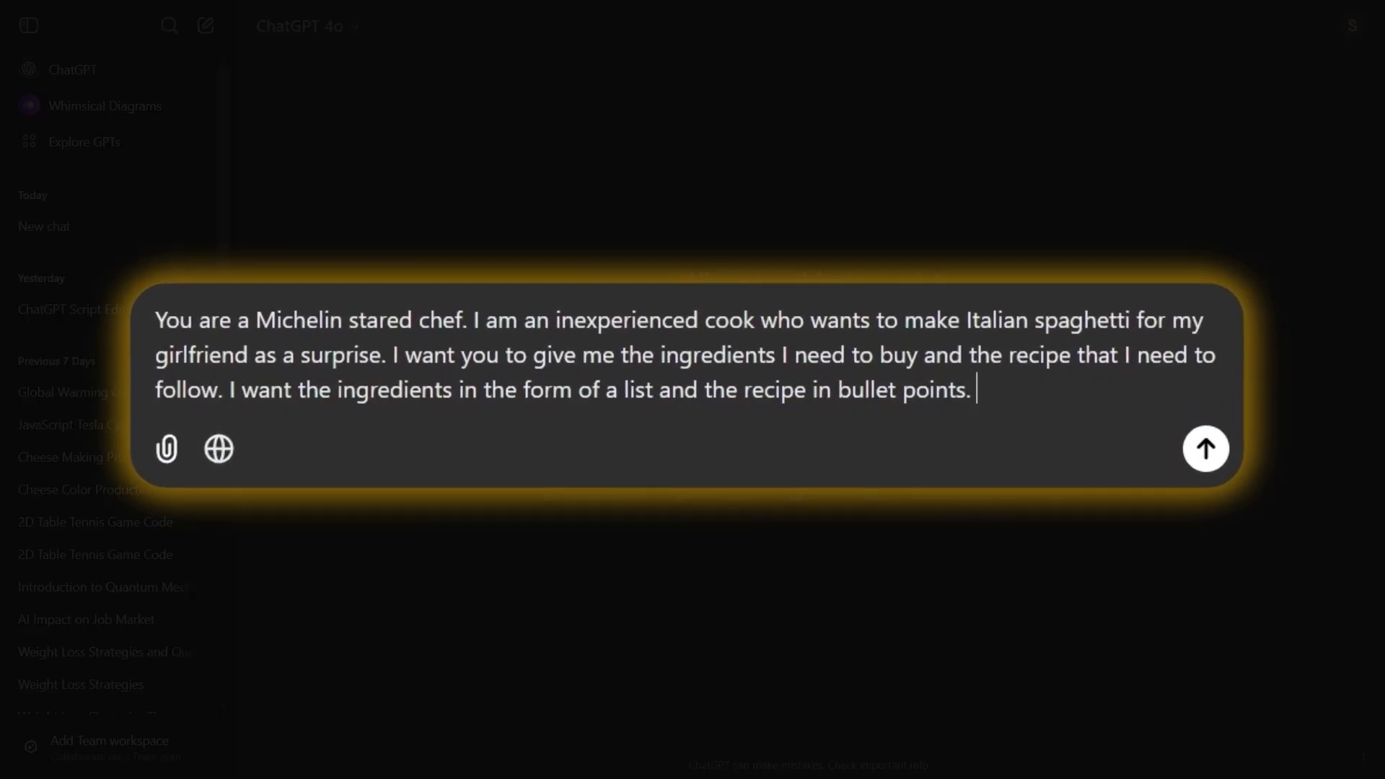
Finish with tone lines: simple and instructional for the chef, casual and easy to understand for math
text(nstructional)
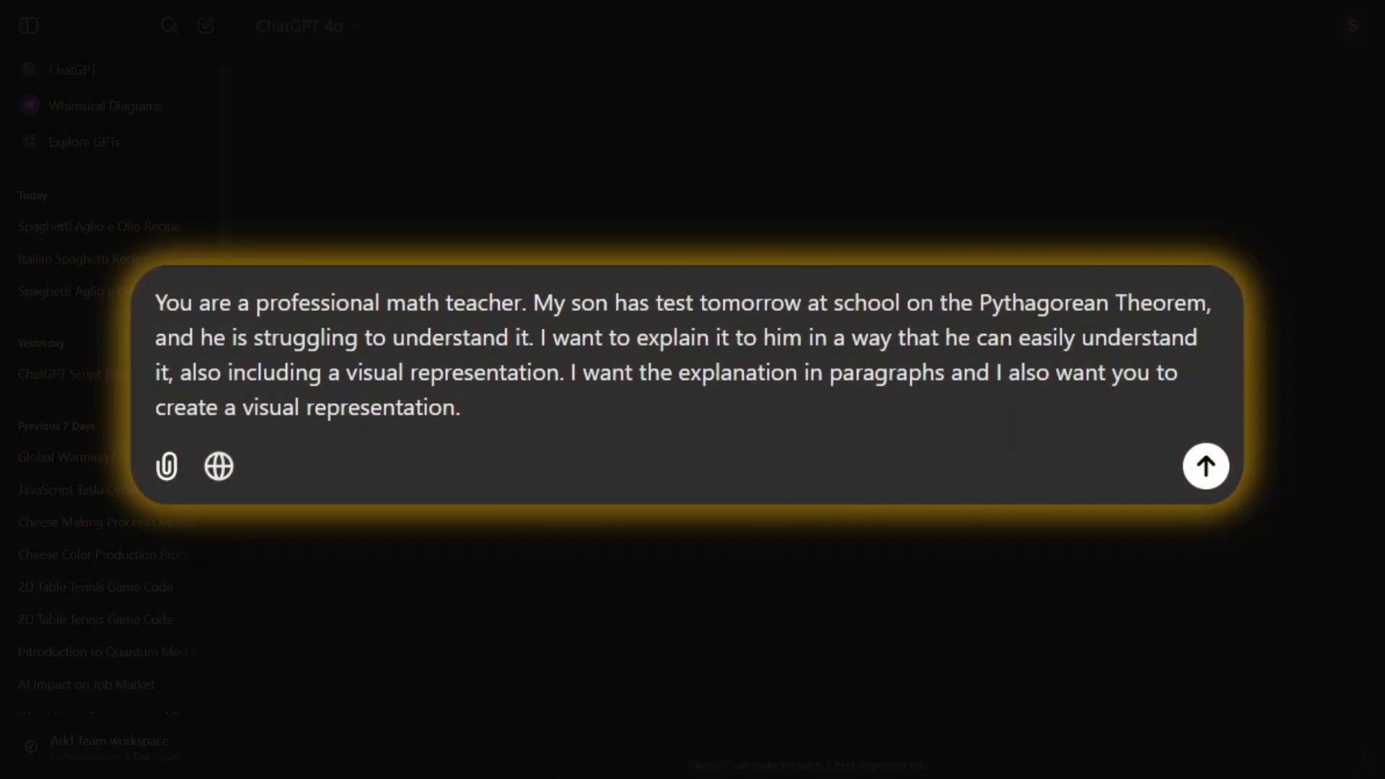
text(Use casual, easy to understan)
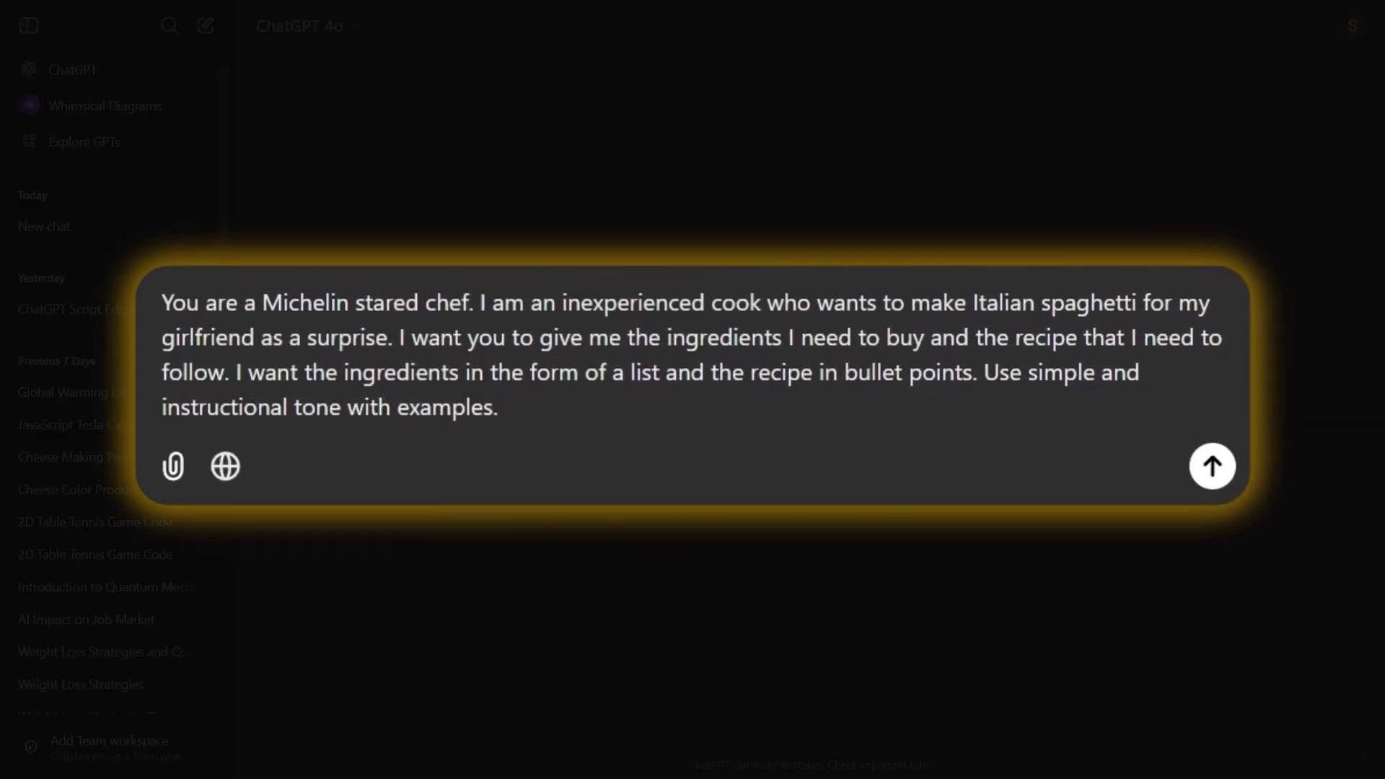
Introduce sample formats for the recipe and for the son's explanation on a new line
text(example of how I want the recipe to look)
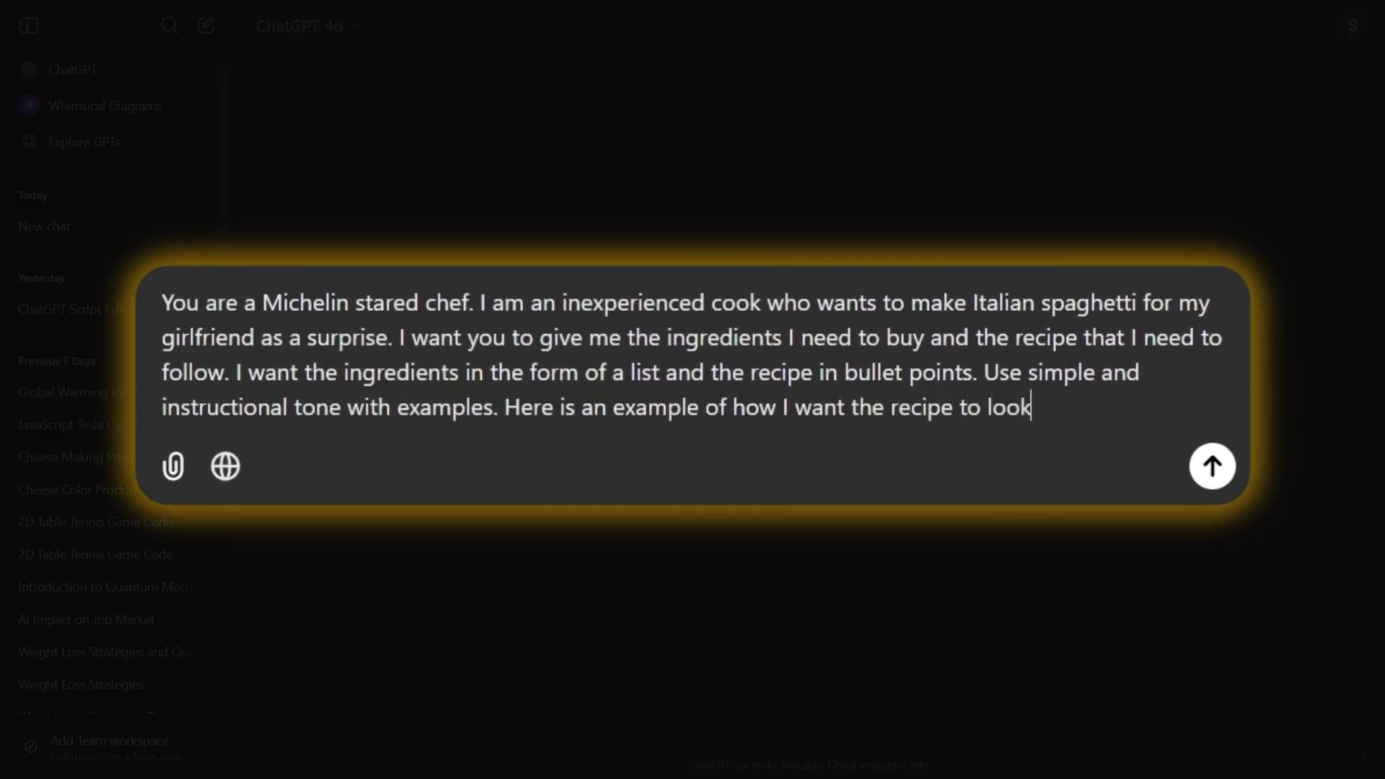
text( like:)
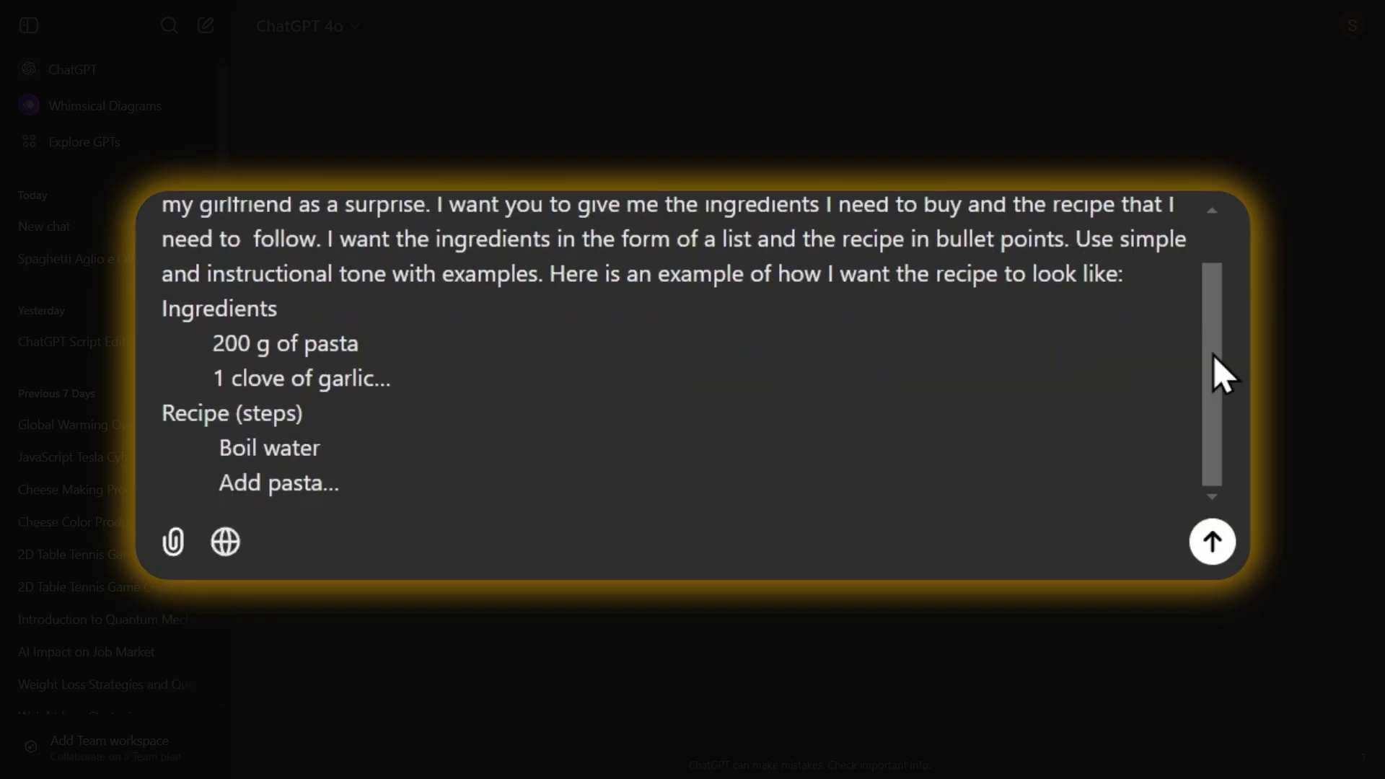
text(Here is an example of how)
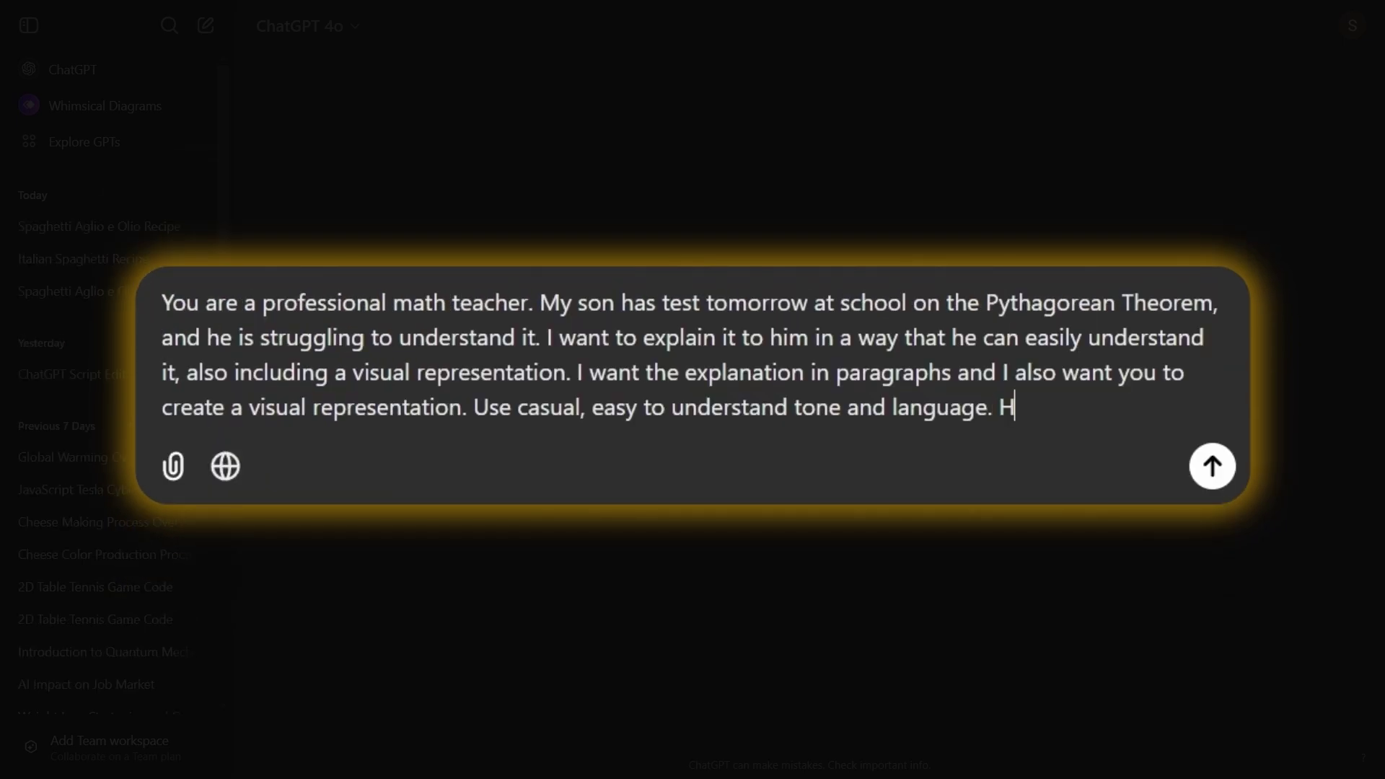
text( I want you to explai)
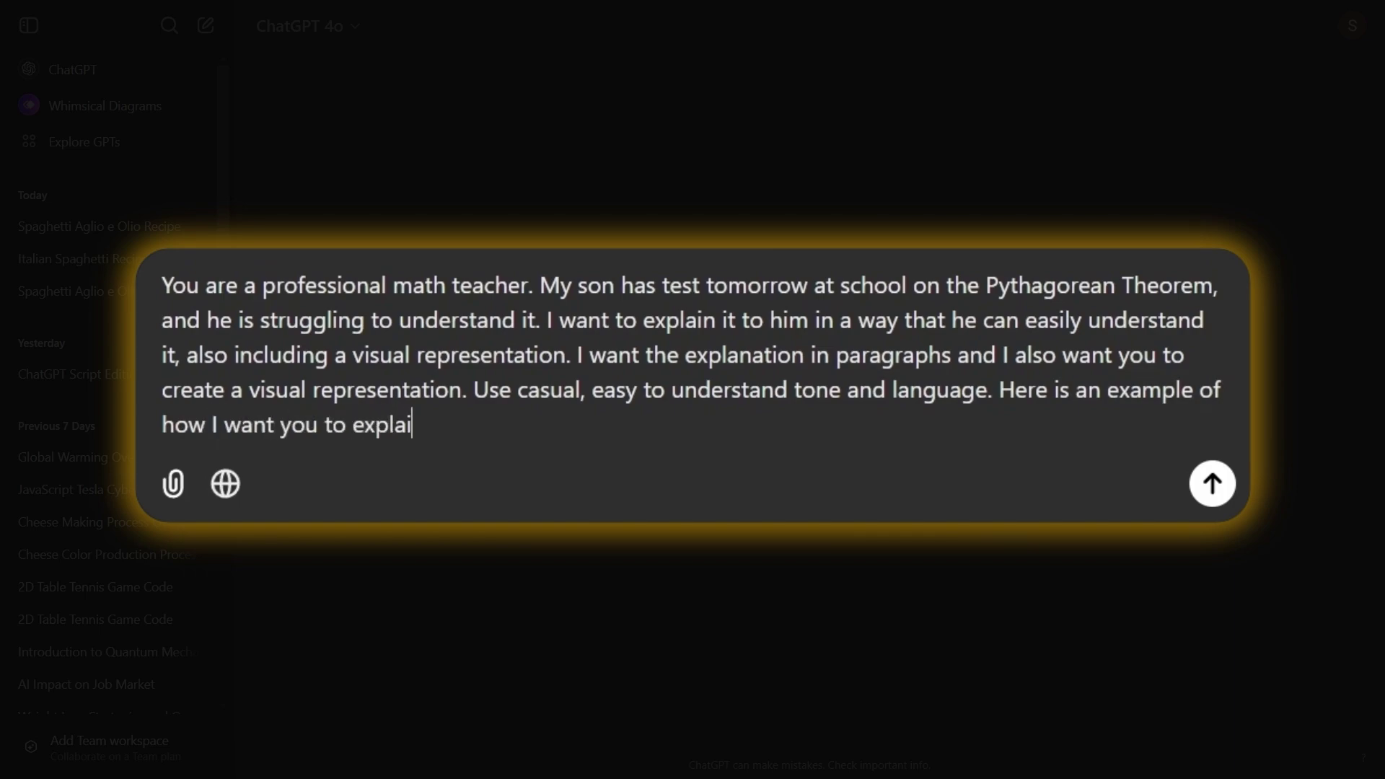
text(n it to him:)
key(shift+Return)
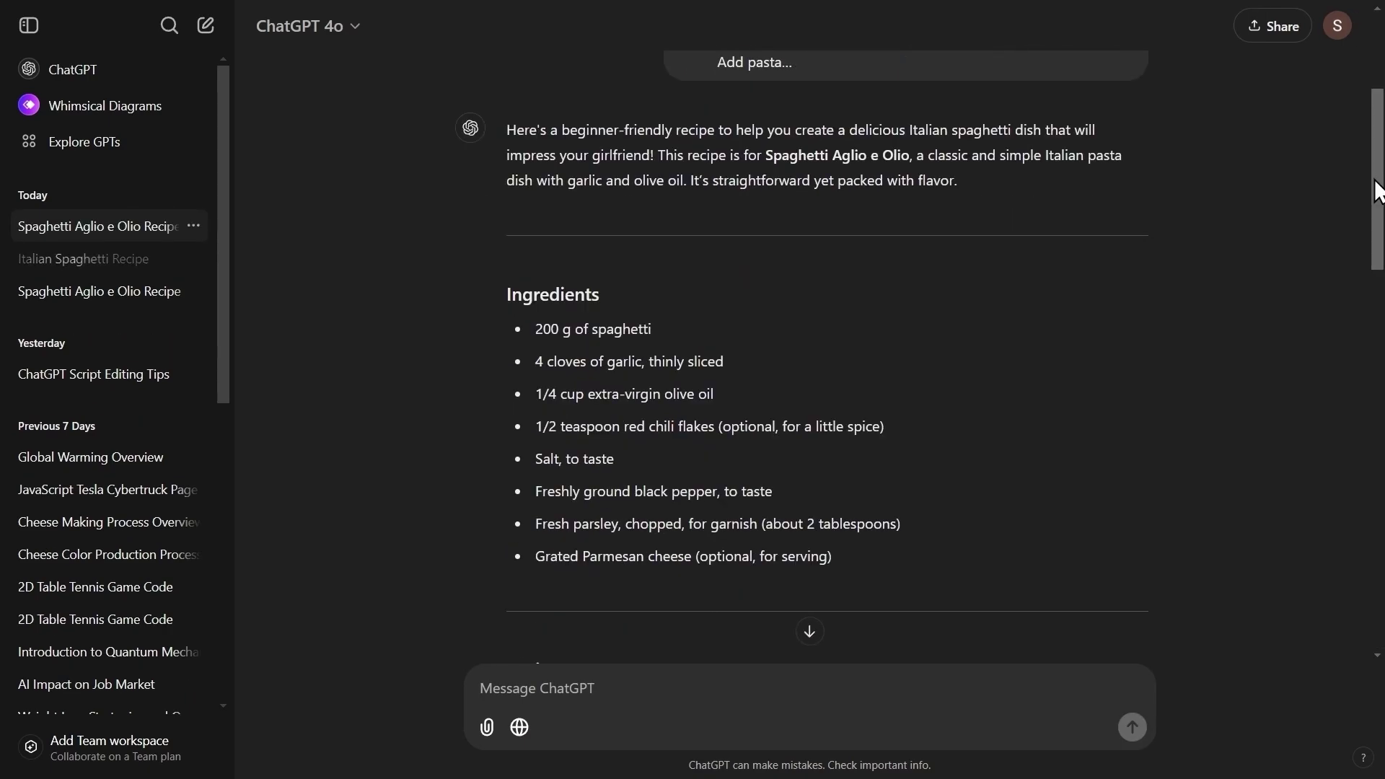
scroll(1377, 191, down, 2)
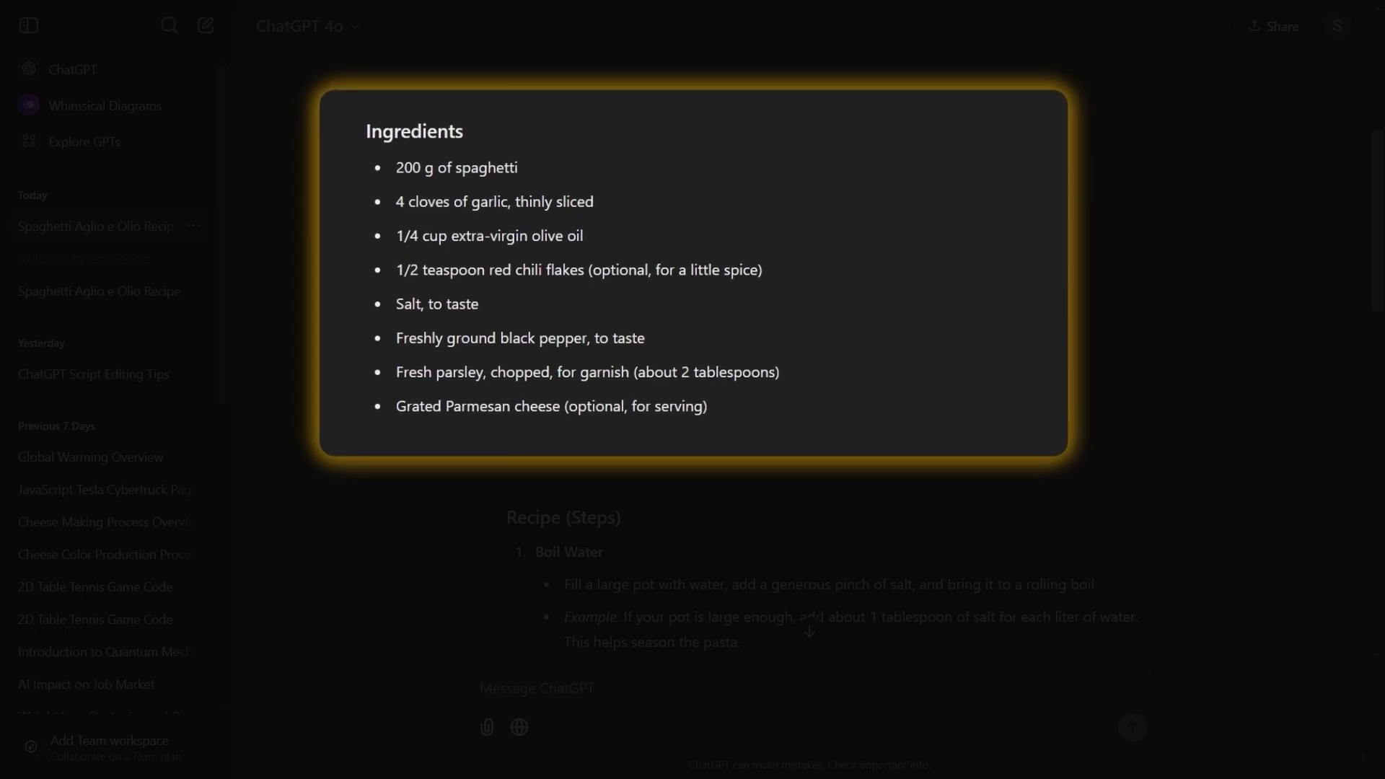
scroll(1378, 353, down, 6)
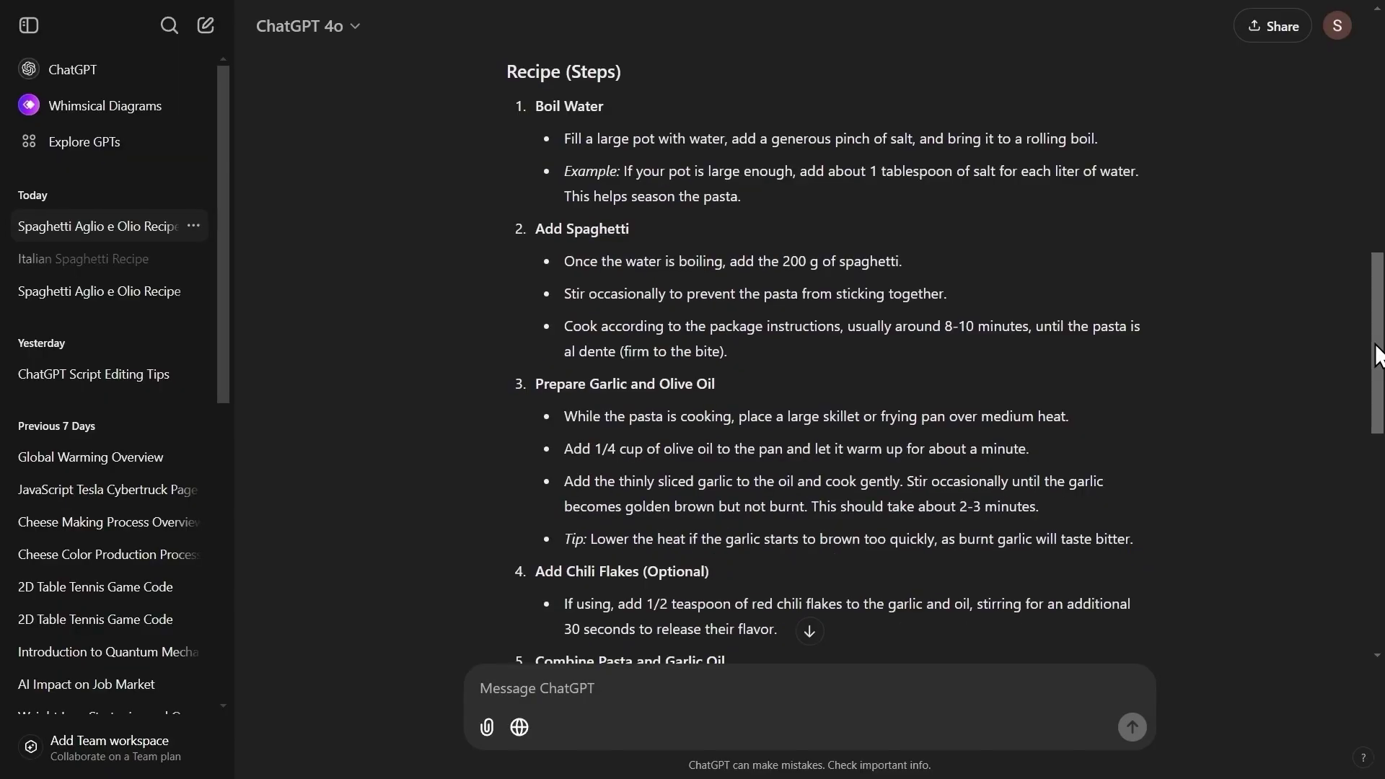
drag(1377, 354, 1371, 425)
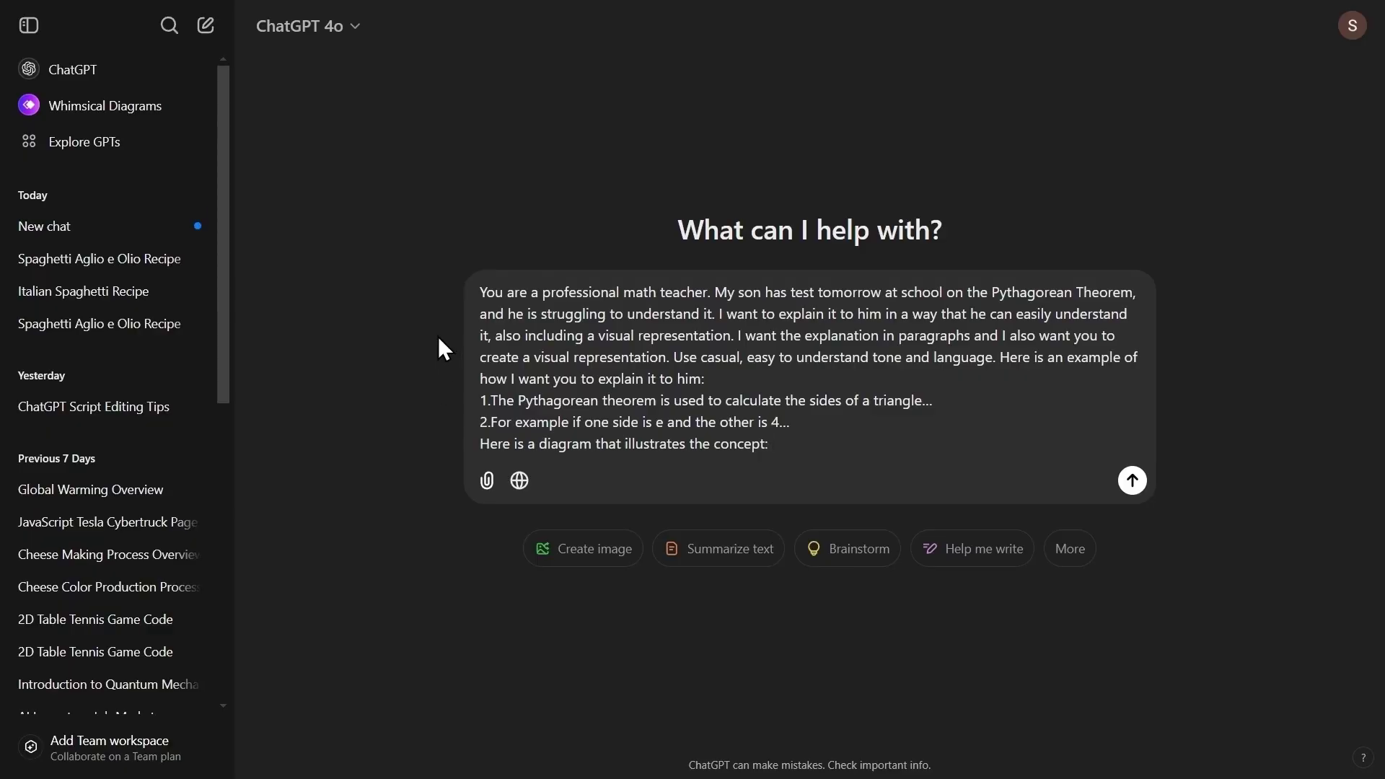
Send the Pythagorean Theorem math-teacher prompt asking for paragraphs and a visual
key(Return)
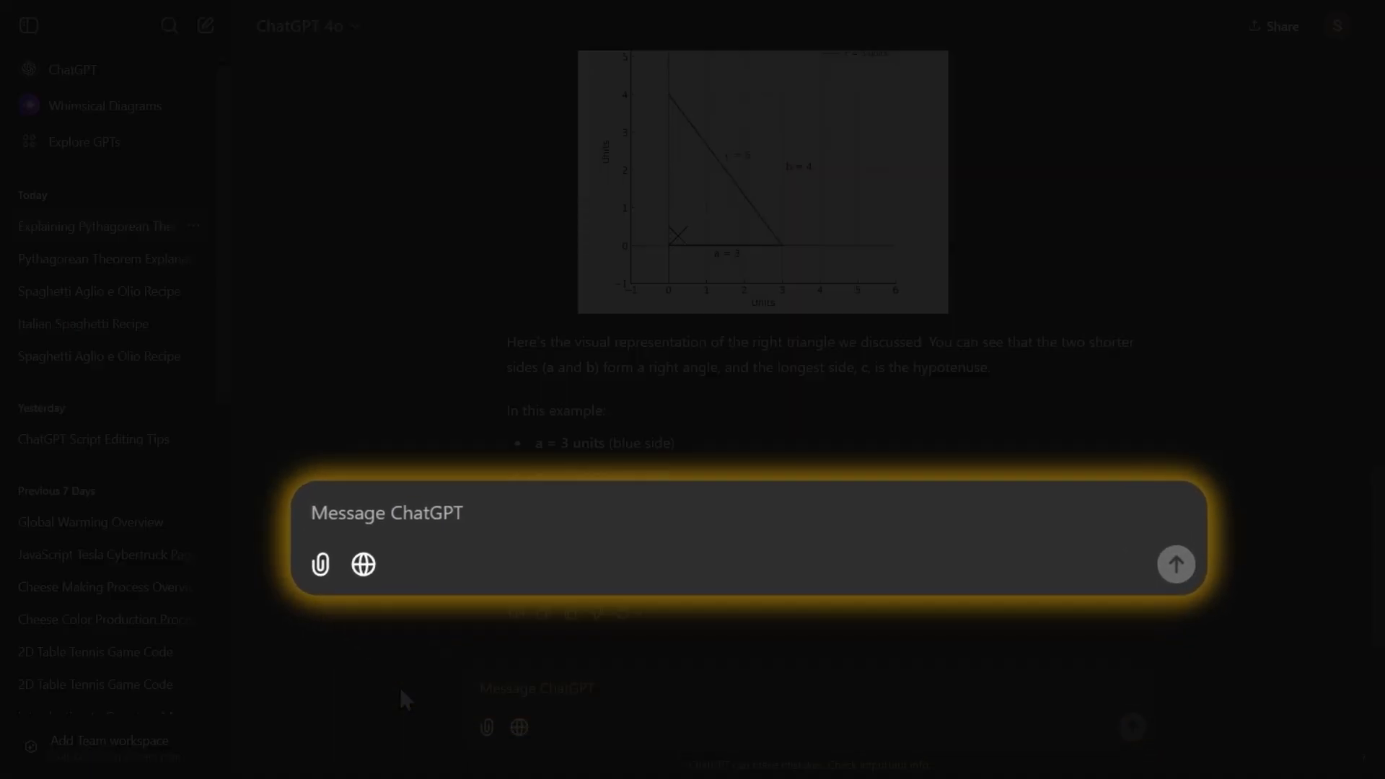
Send the bare one-line prompt 'Explain the Pythagorean theorem' for comparison
scroll(400, 687, up, 1)
text(Explain the Pytha)
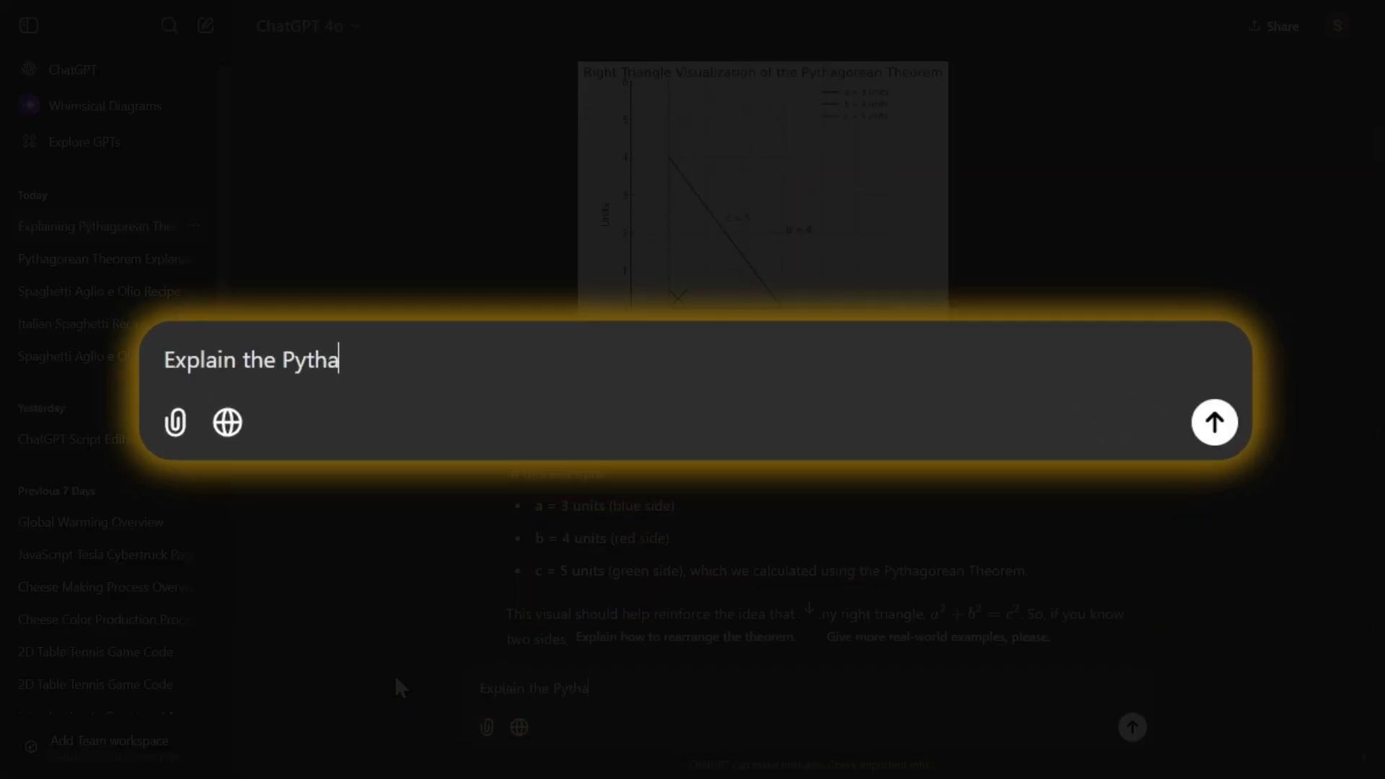
text(gorean theorem)
key(Return)
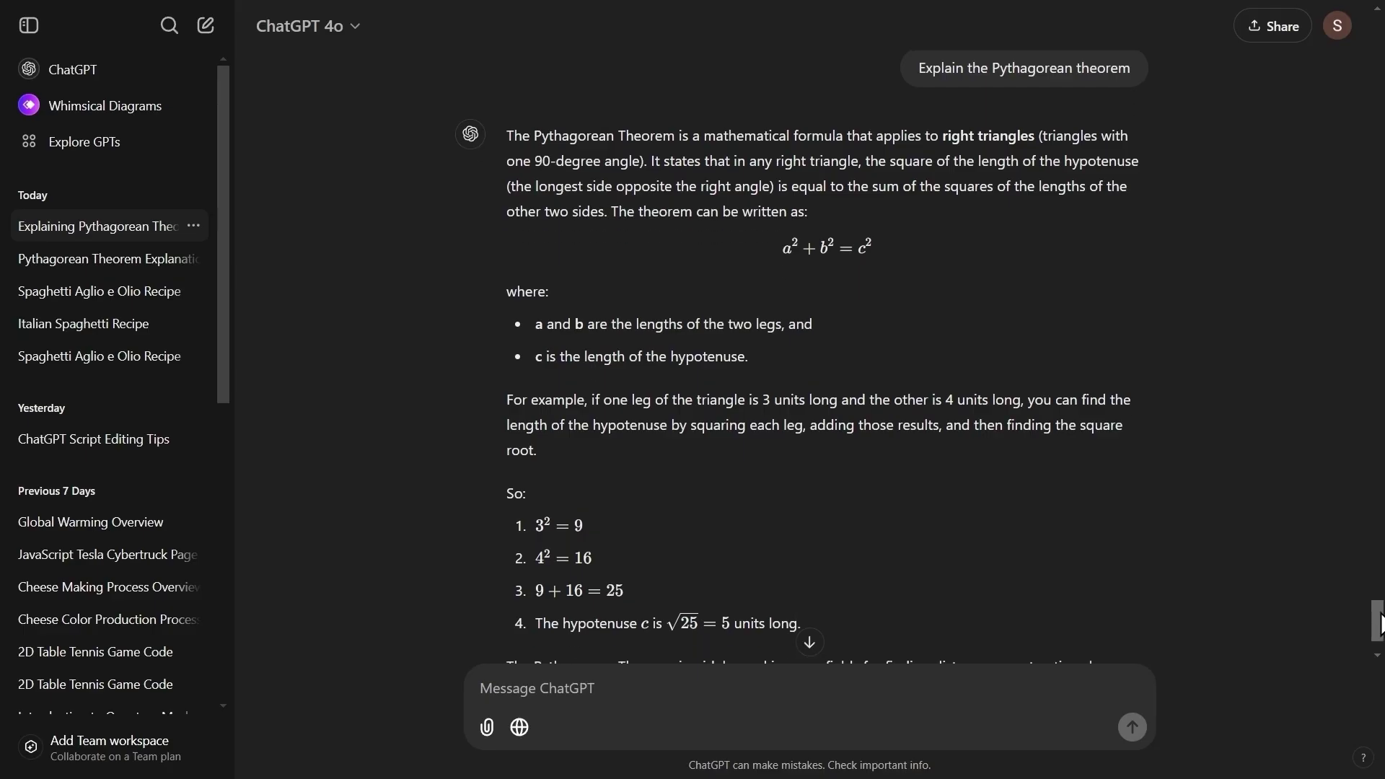
drag(1379, 621, 1380, 624)
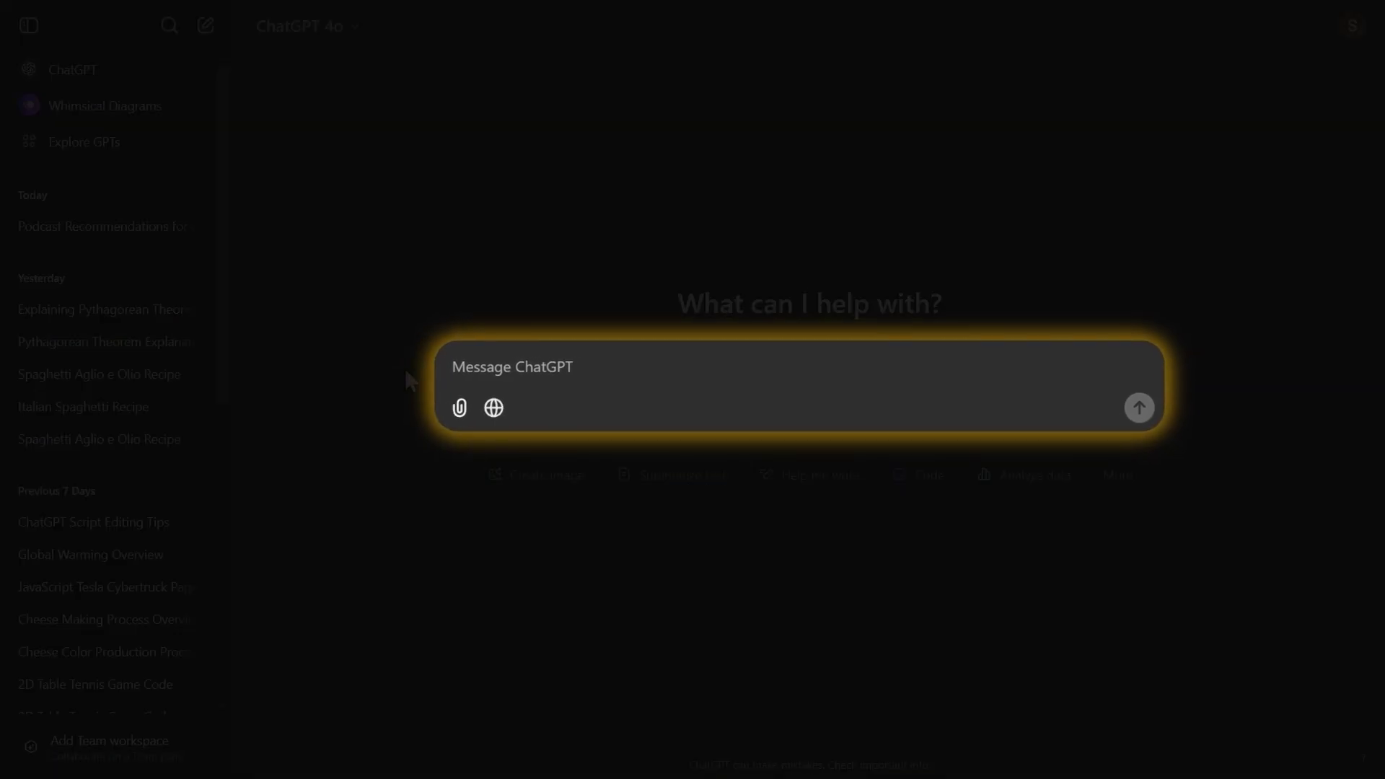
Write the context of a planned 1 week vacation and the task of a professional time-off email to the boss
text(I am a full t)
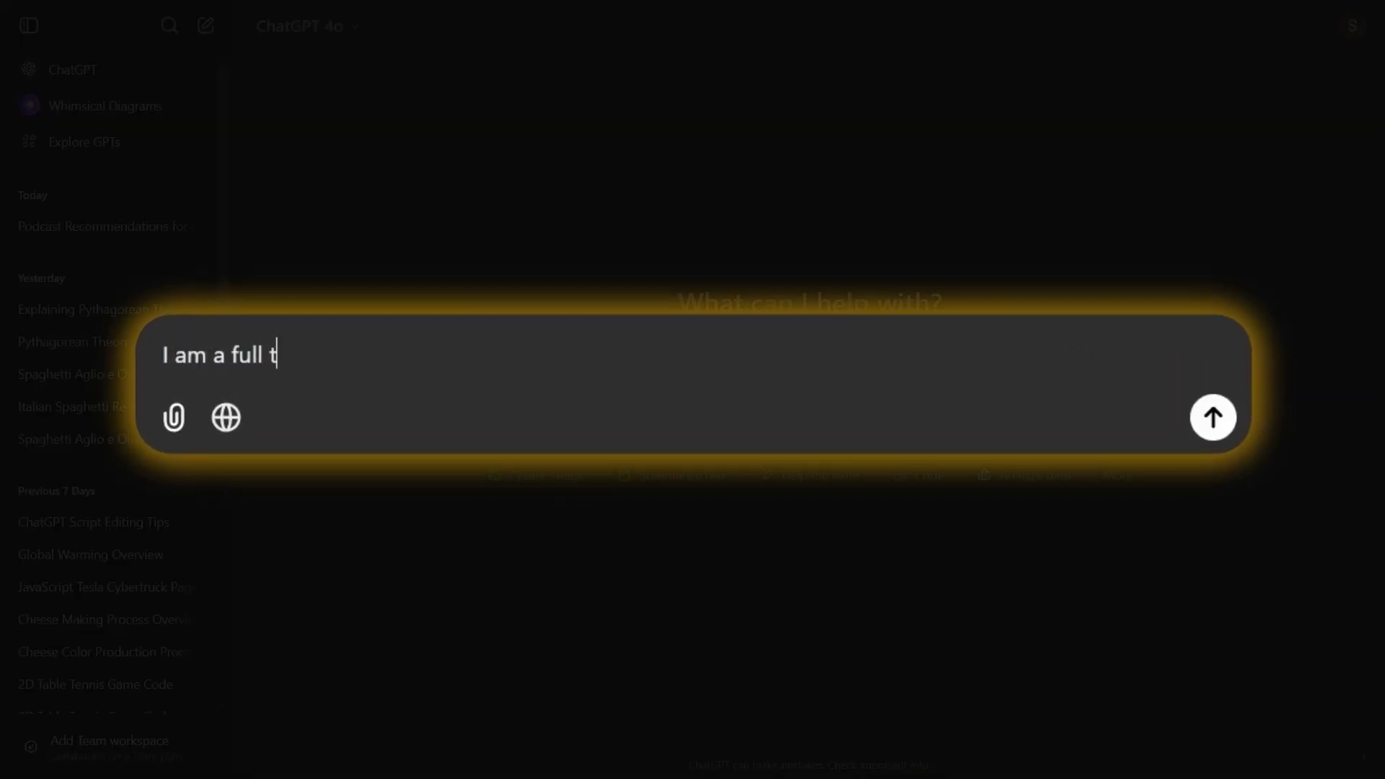
text(ime employee that works at google and I have a planned a 1 week v)
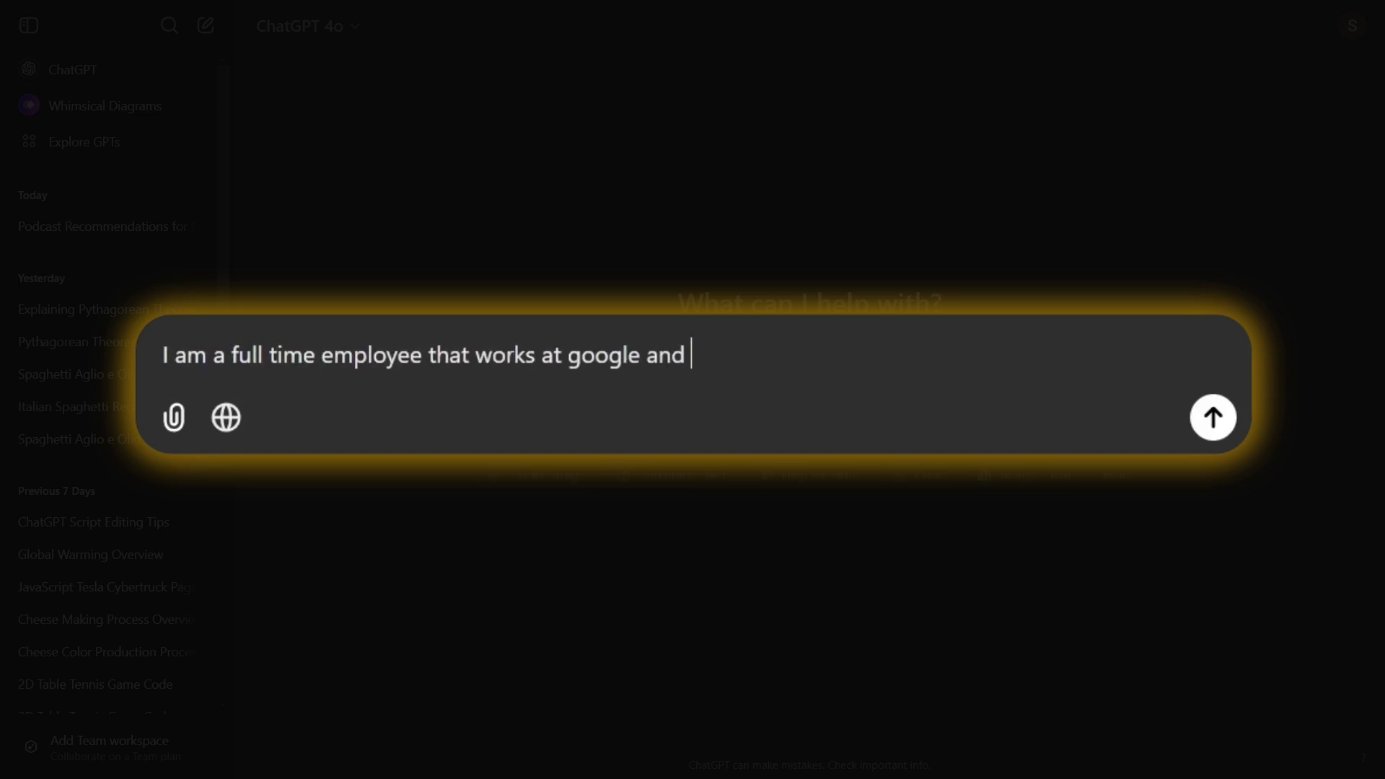
text(acation for next month.)
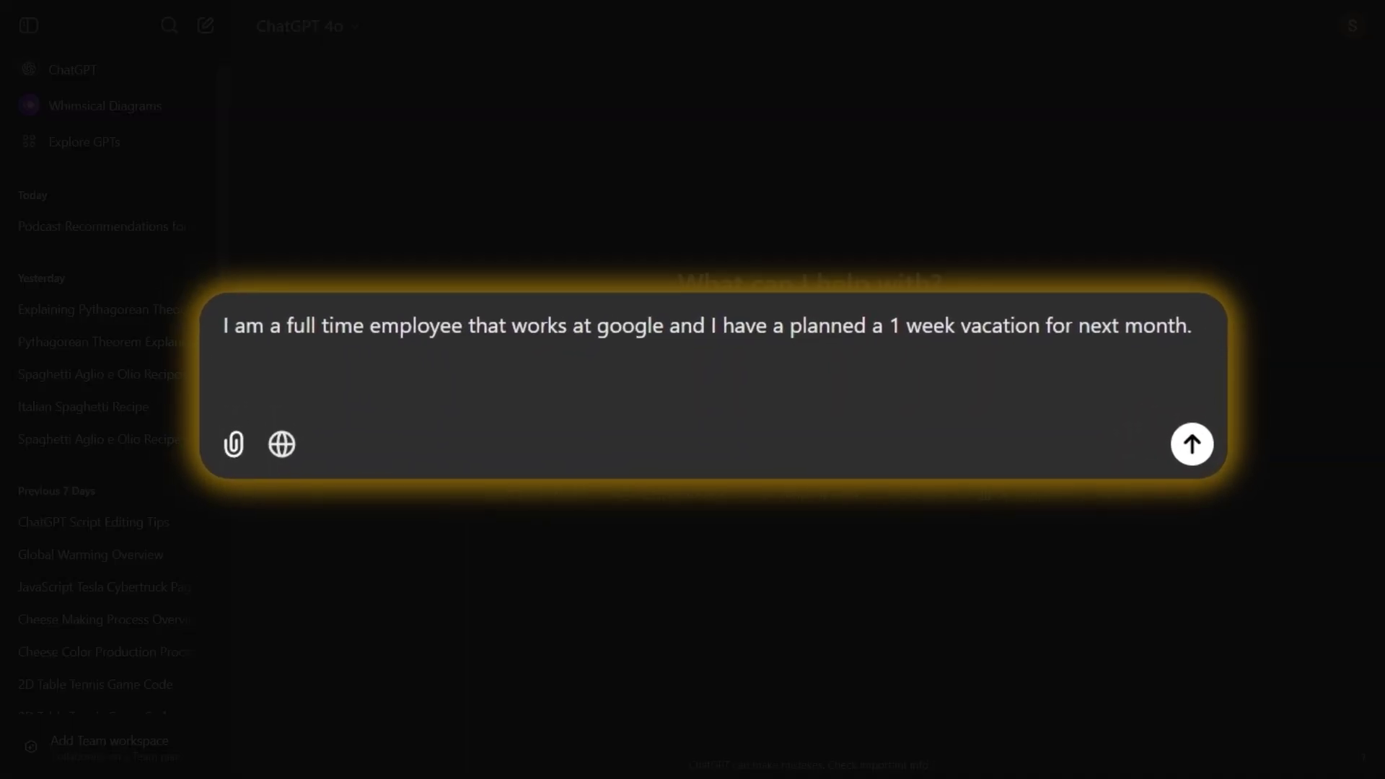
key(shift+Return)
key(shift+Return)
text(I want you to help me write a professional e)
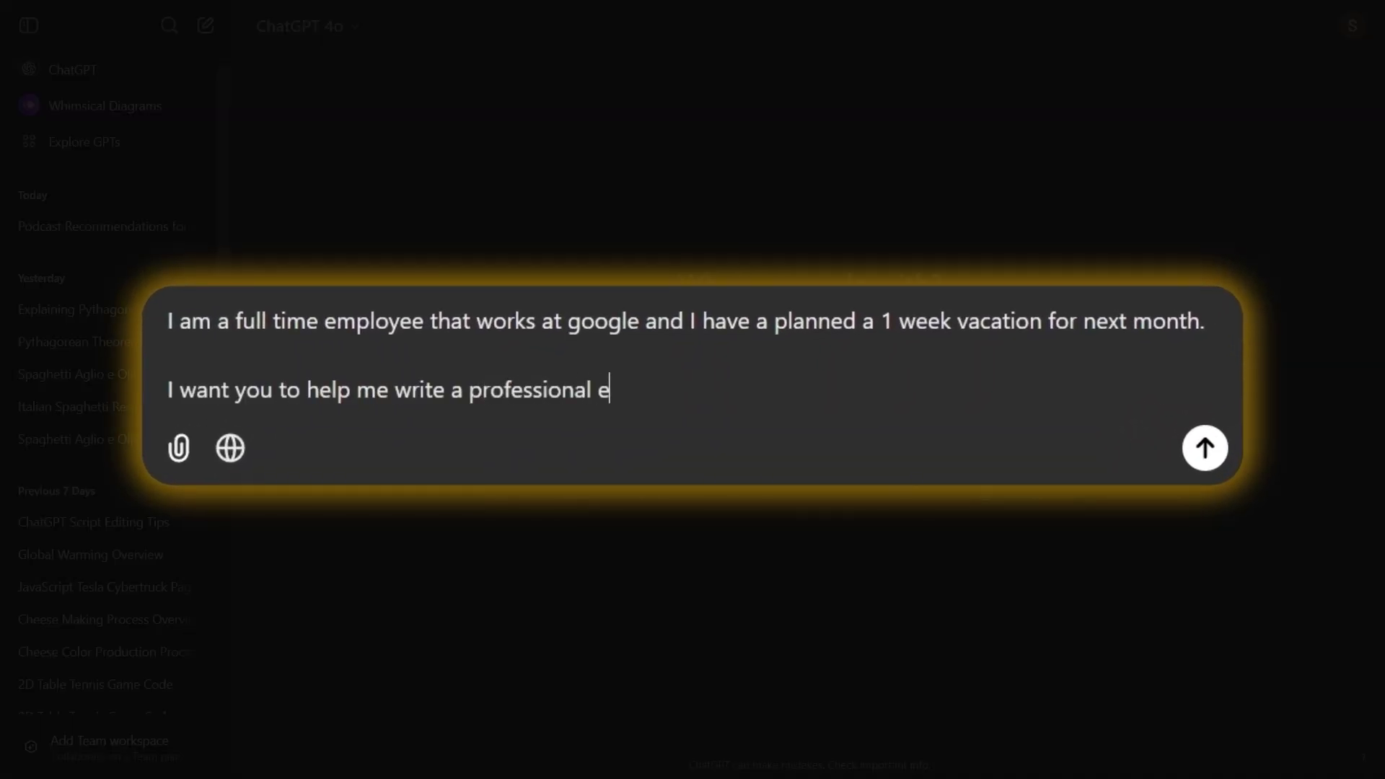
text(mail to my boss Mark, requesting t)
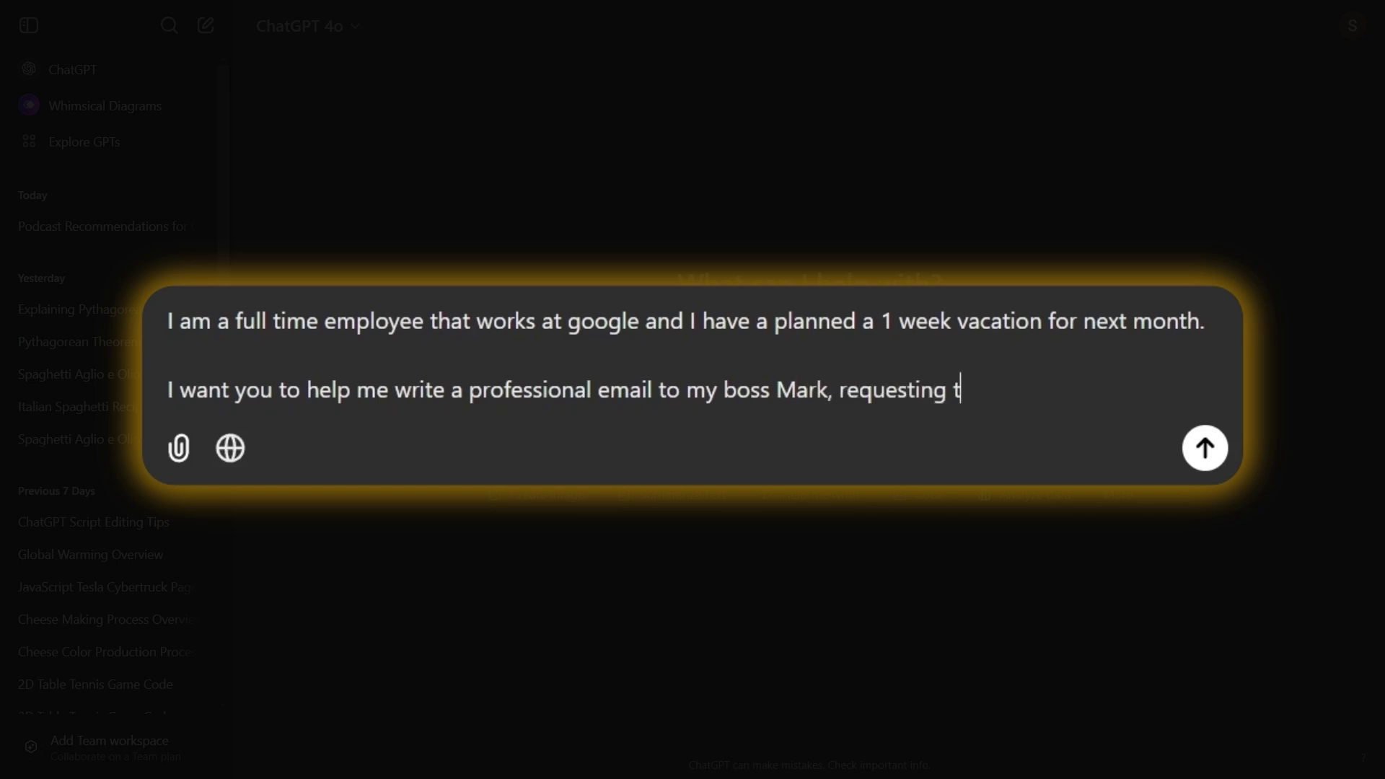
text(ime off for my vacation next month.)
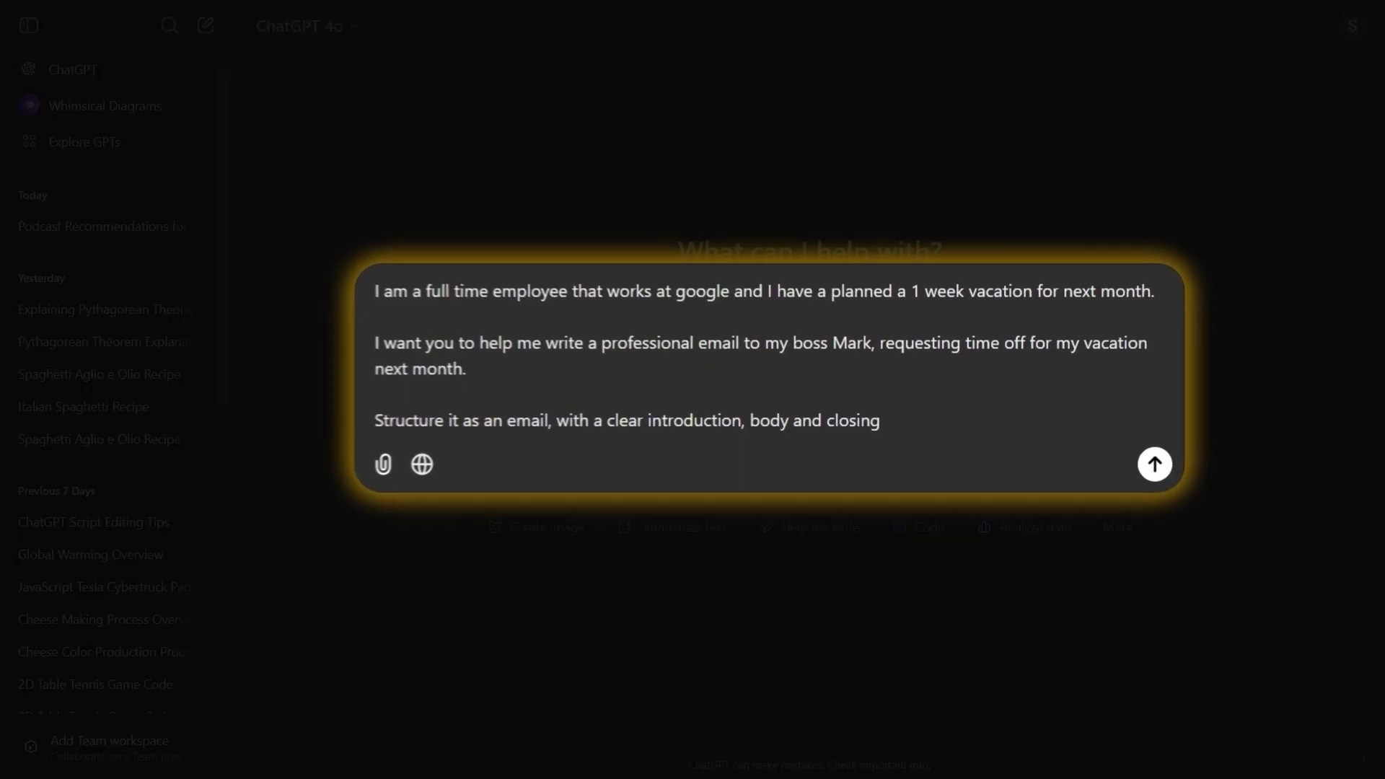
Append 'and use business casual friendly tone to make it more polite and friendly'
text(and use business )
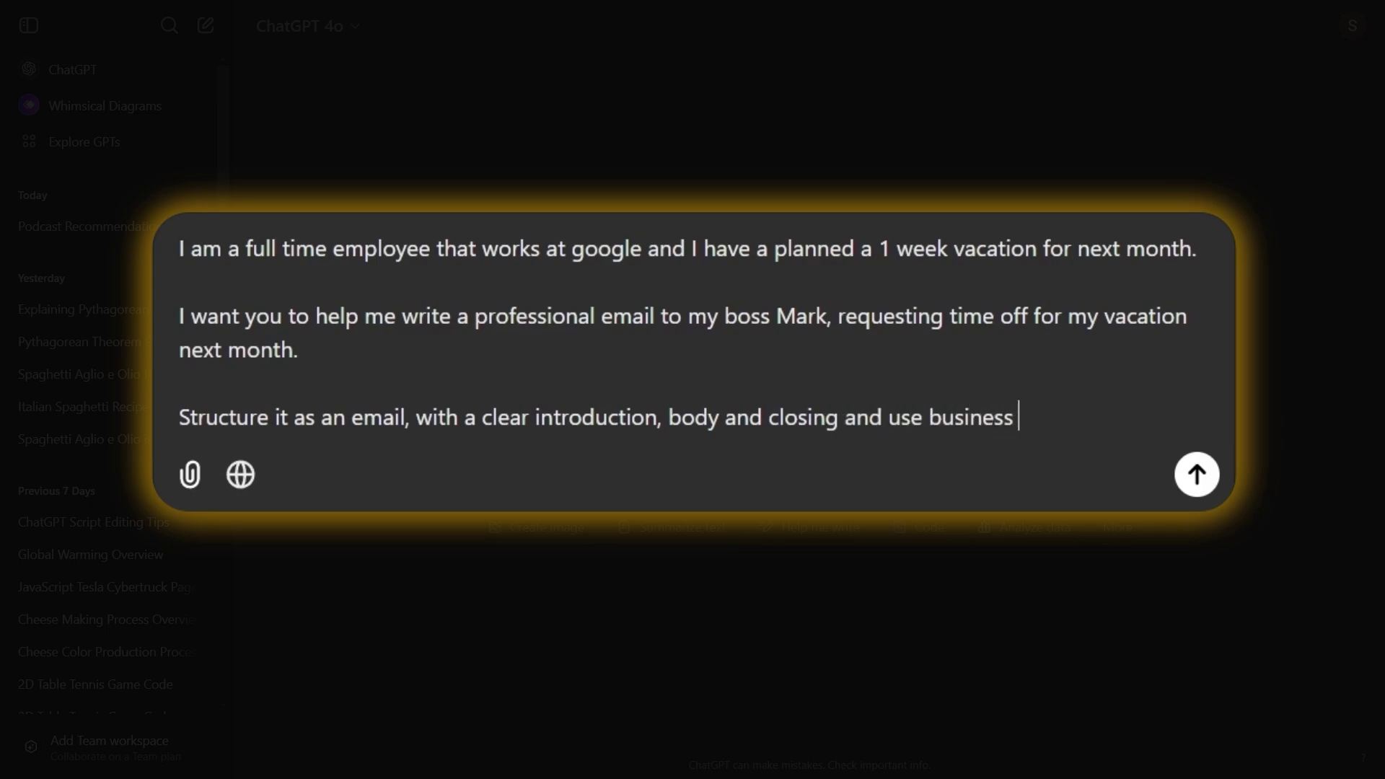
text(casual friendly tone to make it more polite and friendly.)
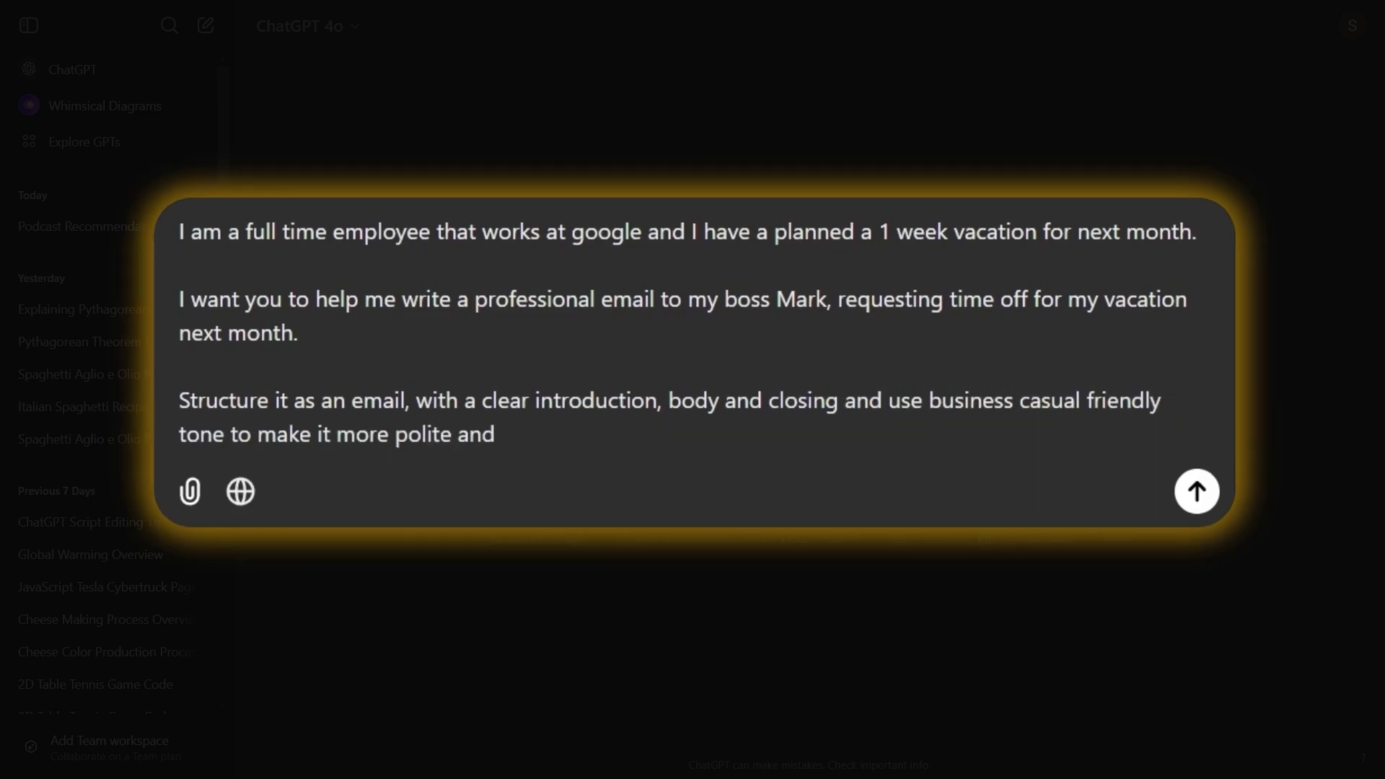